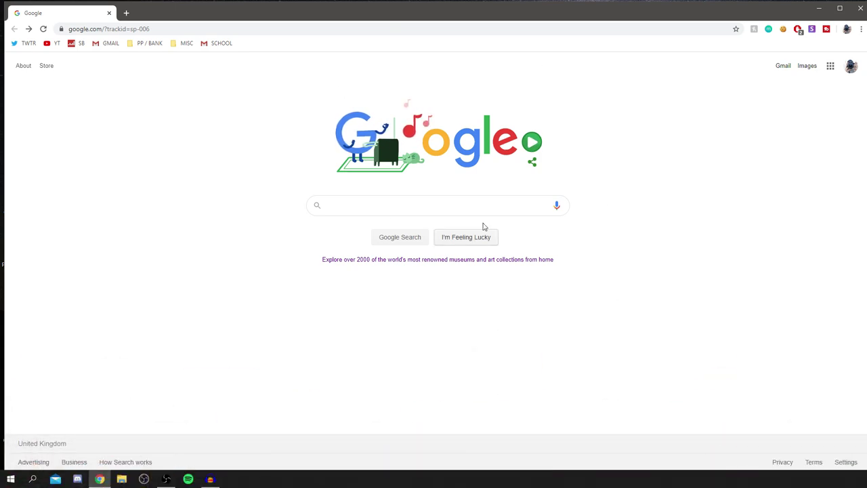
- Search Google for 'streamlbs obs' and open the streamlabs.com homepage from the results
left_click(427, 212)
type("streamlbs obs")
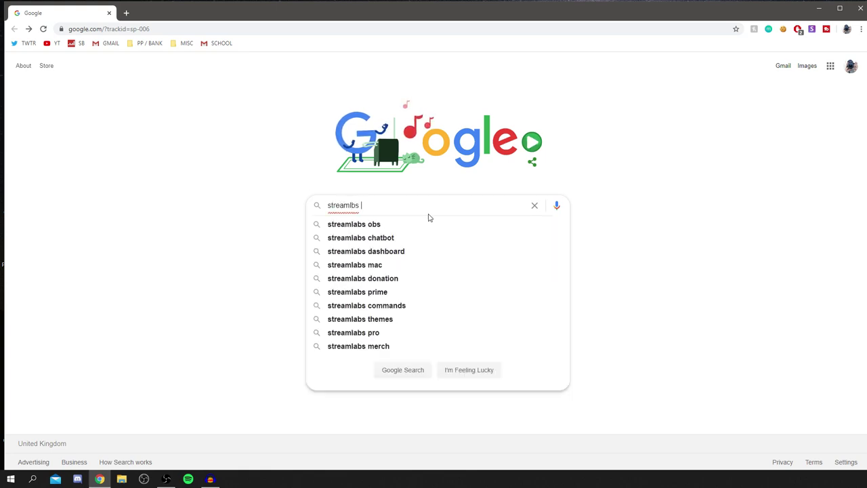
key("Return")
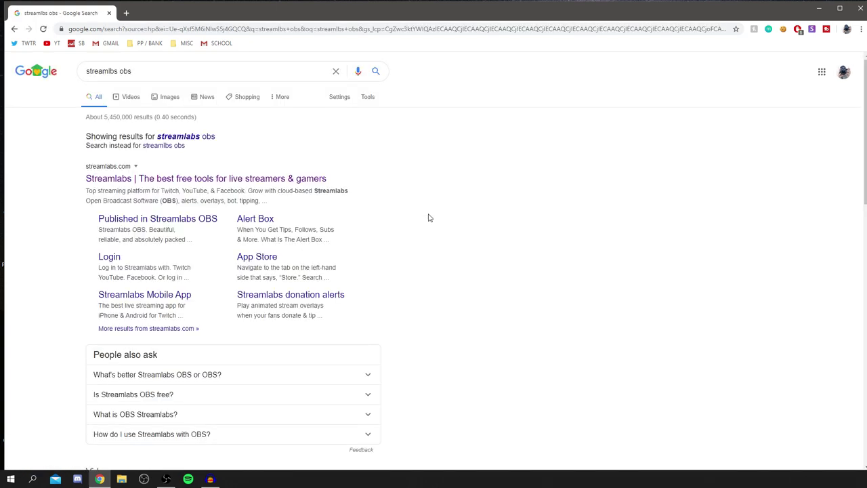
left_click(251, 178)
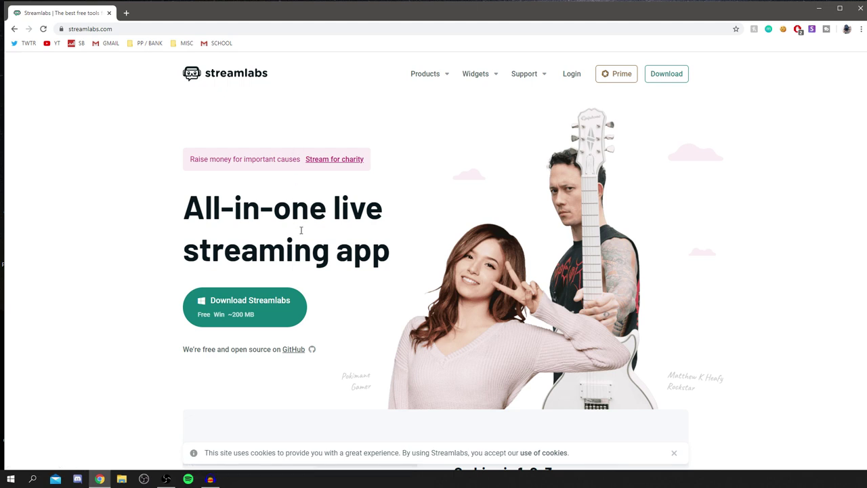
scroll(300, 230, "down", 1)
scroll(301, 261, "up", 1)
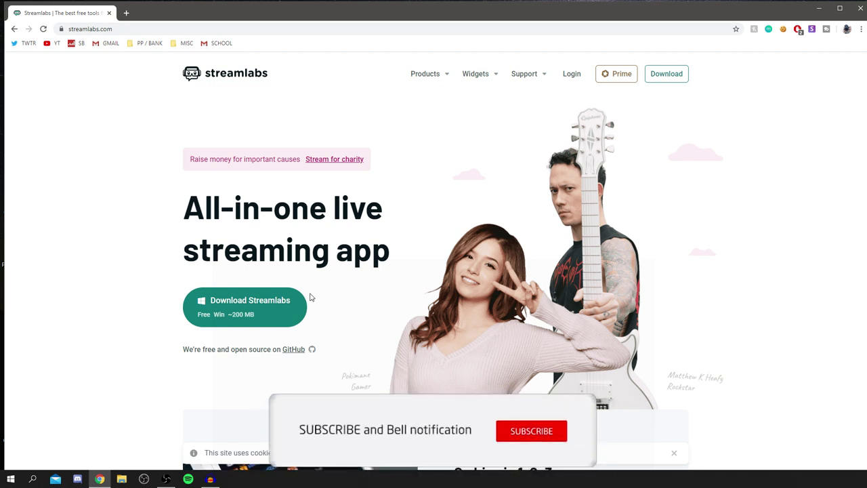
- Download the Streamlabs OBS installer (.exe, about 244 MB) and open it from the download shelf
left_click(271, 314)
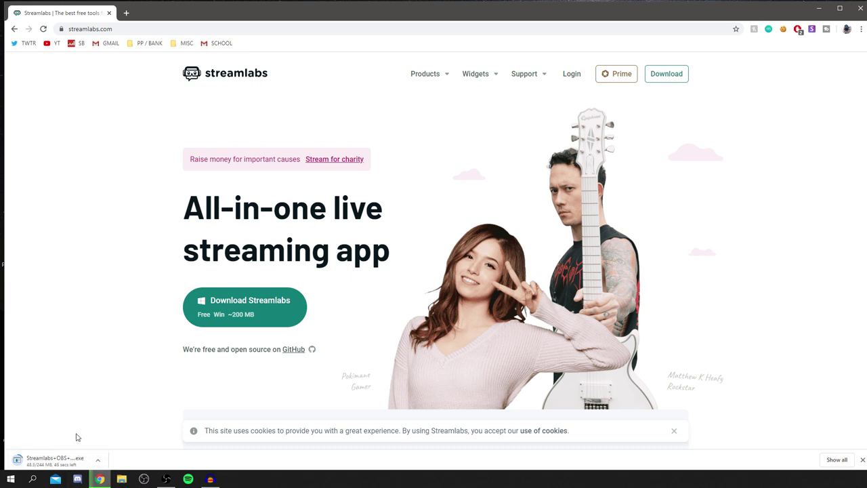
scroll(232, 382, "down", 1)
scroll(197, 359, "up", 1)
scroll(105, 316, "down", 3)
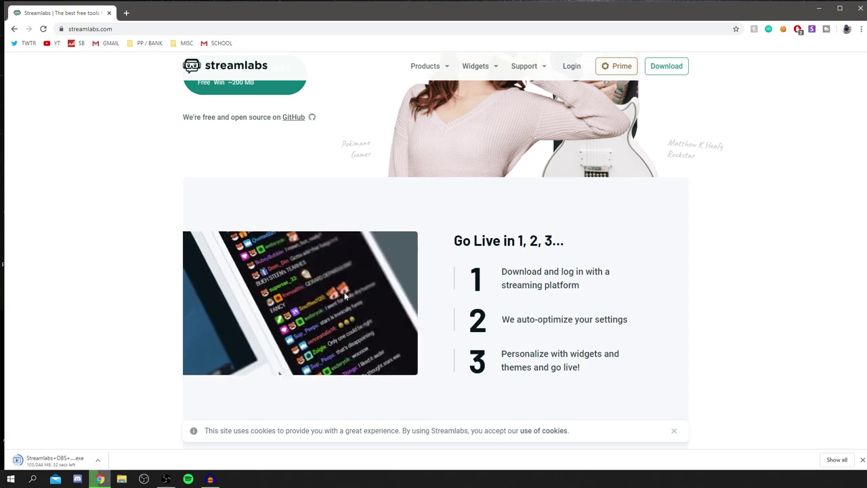
scroll(353, 303, "down", 1)
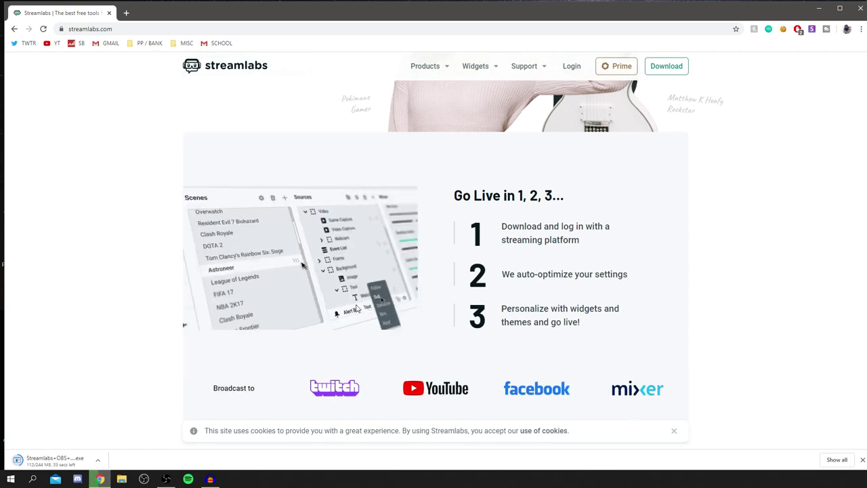
scroll(728, 328, "down", 3)
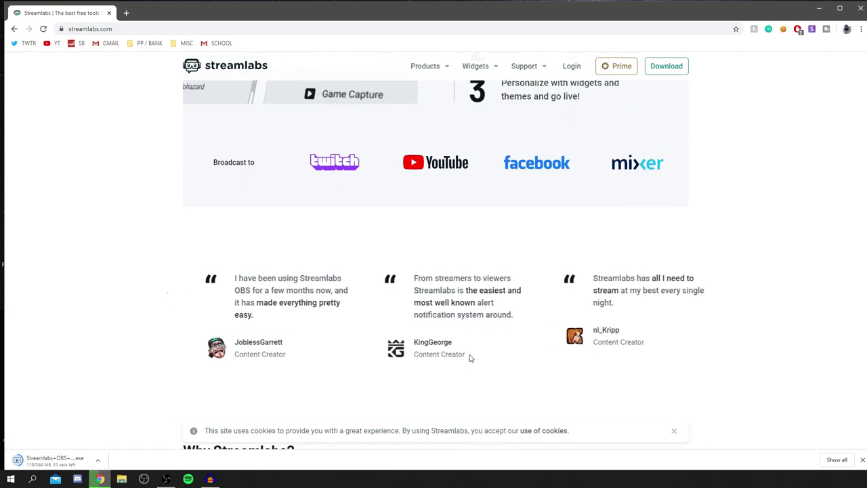
scroll(441, 336, "down", 3)
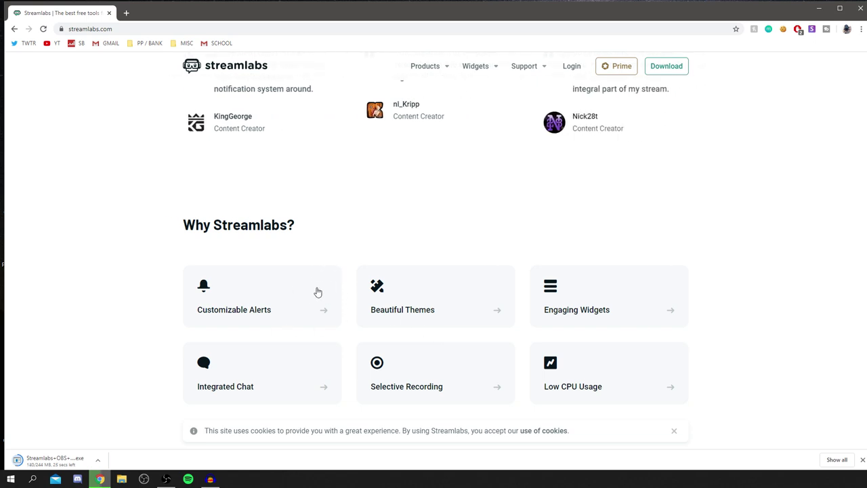
scroll(314, 293, "down", 2)
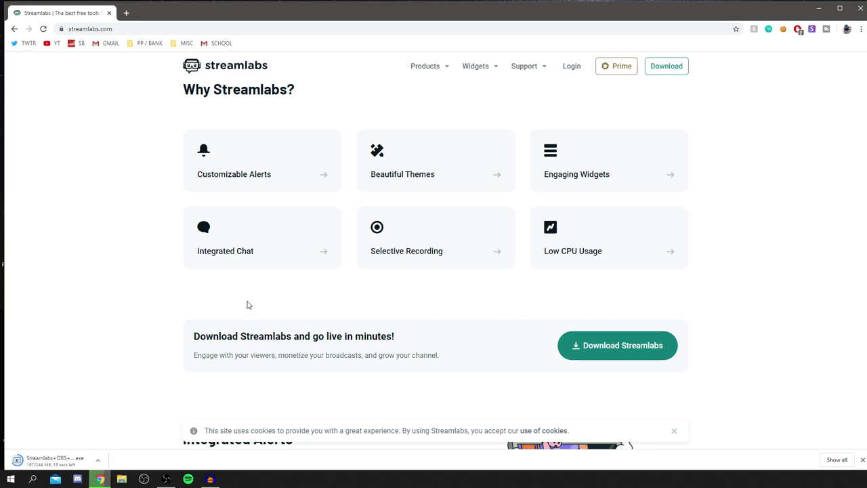
scroll(246, 310, "down", 2)
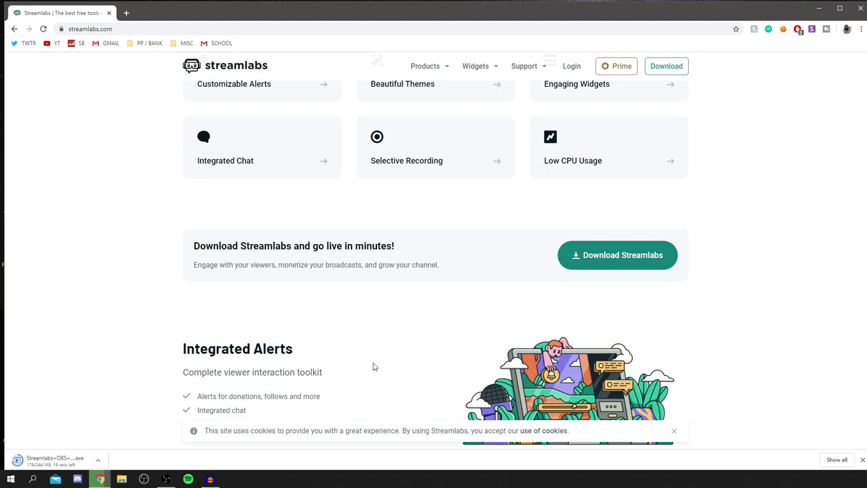
scroll(273, 273, "up", 8)
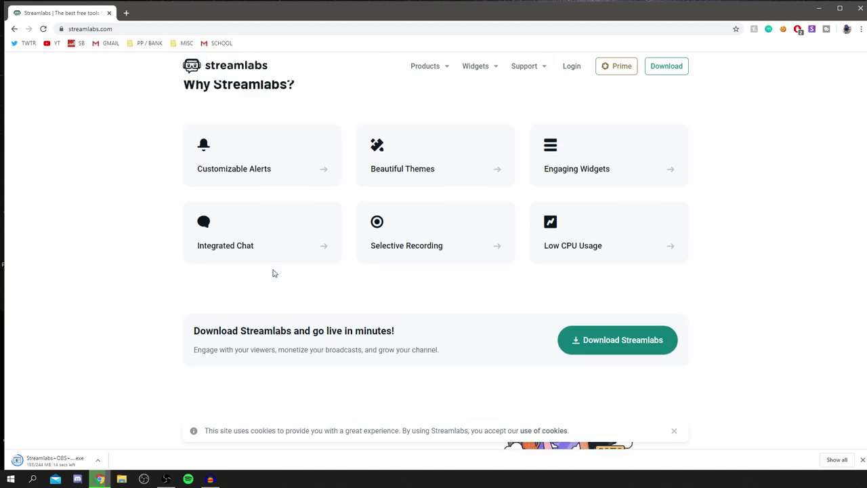
scroll(283, 266, "up", 2)
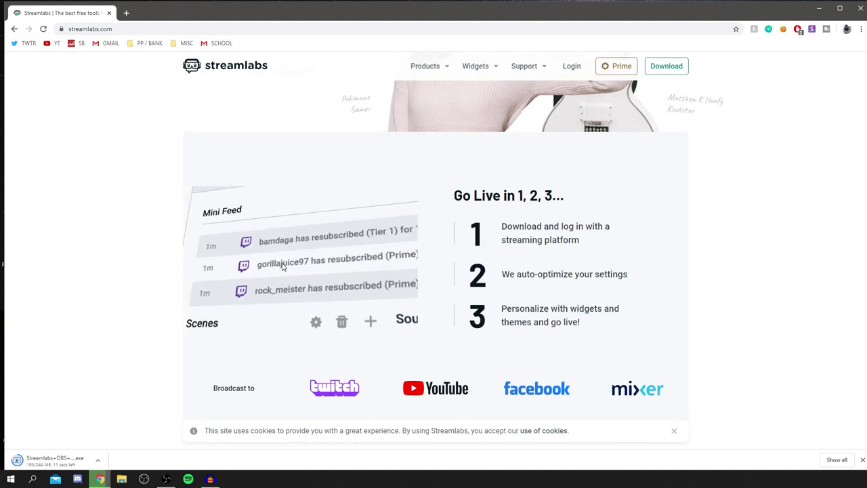
scroll(284, 264, "up", 5)
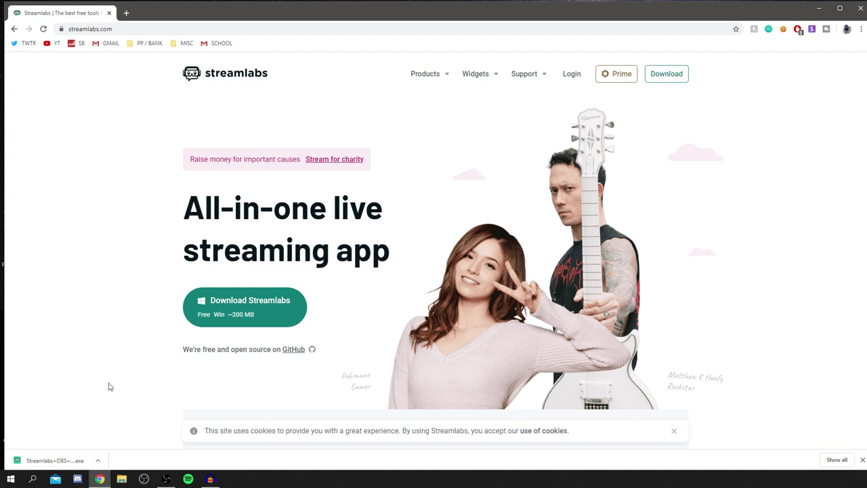
left_click(49, 460)
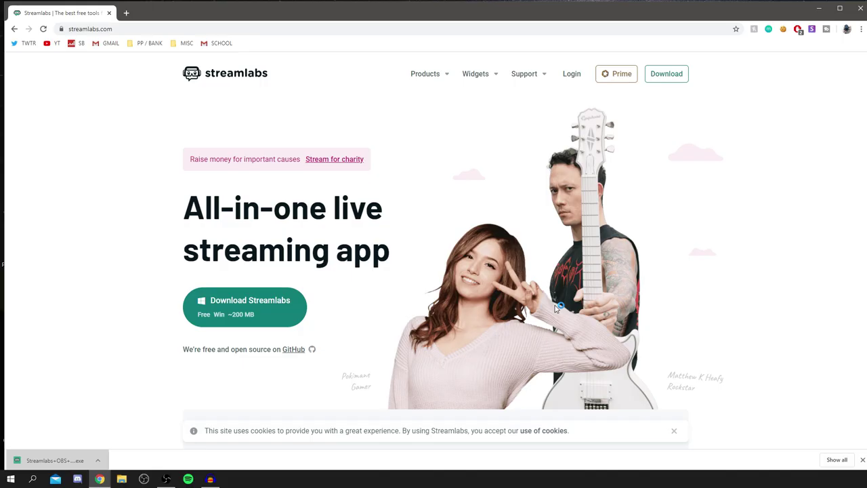
- Install Streamlabs OBS into the default folder, with Run Streamlabs OBS after setup unticked
left_click_drag(488, 152, 280, 145)
left_click_drag(385, 151, 449, 140)
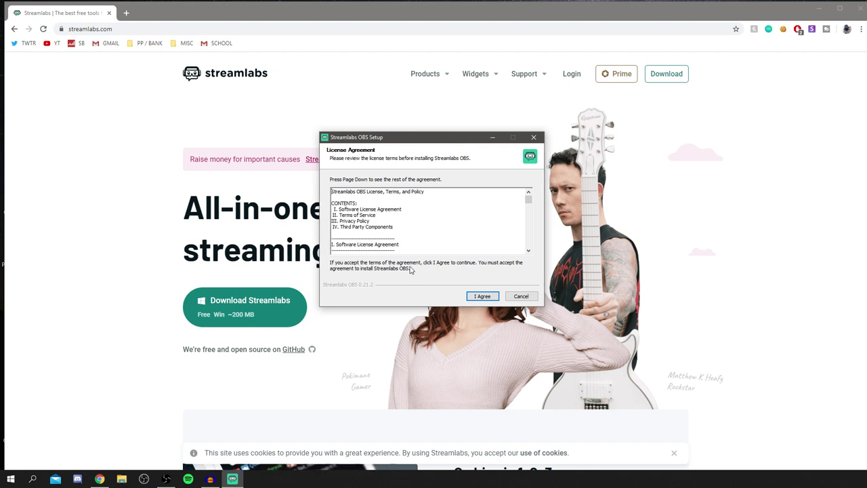
scroll(397, 232, "down", 15)
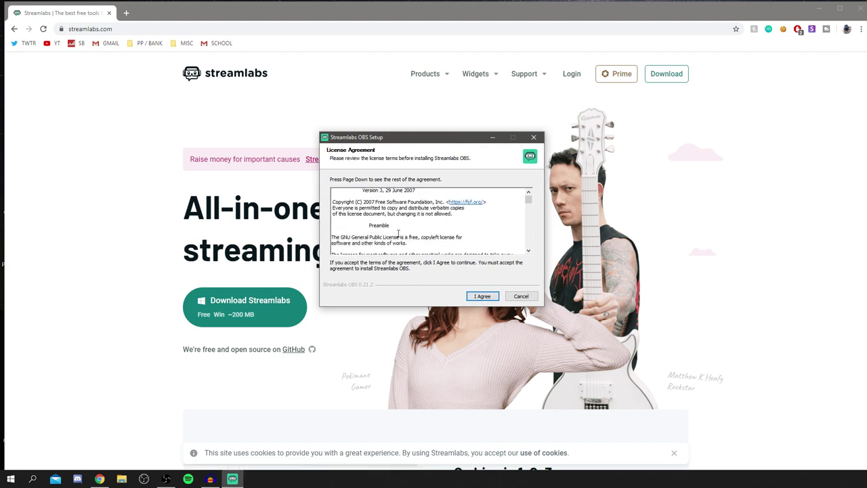
scroll(394, 250, "up", 20)
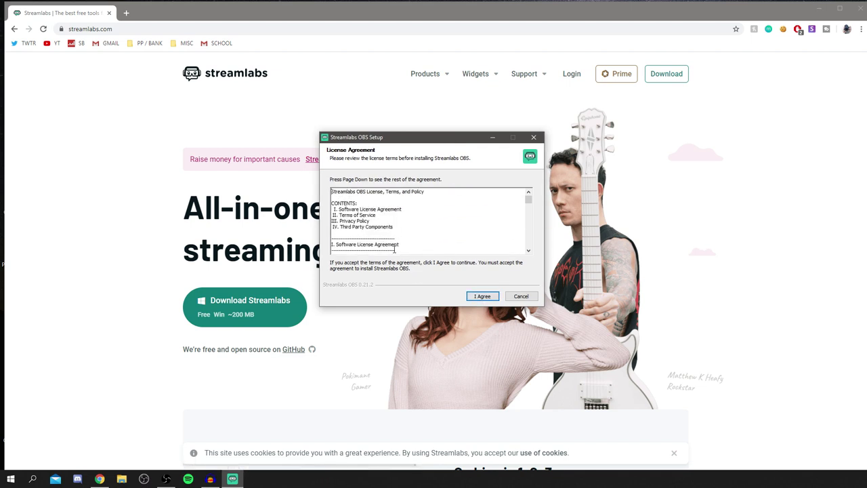
left_click(482, 296)
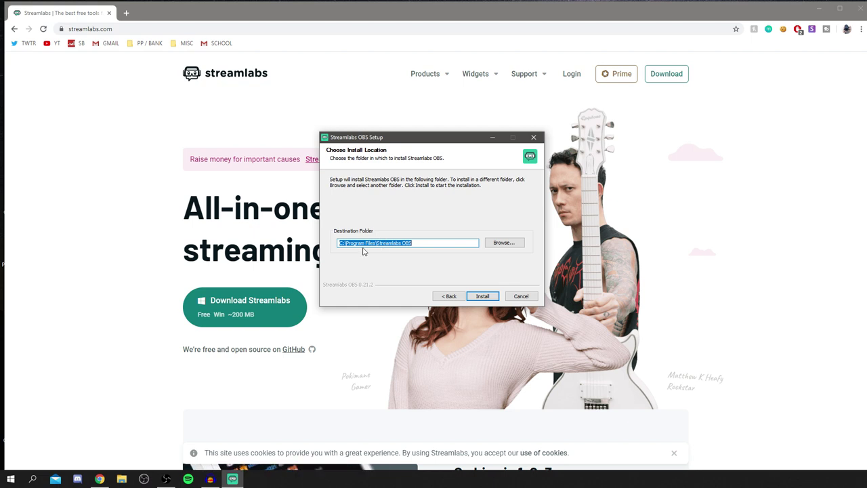
left_click(478, 294)
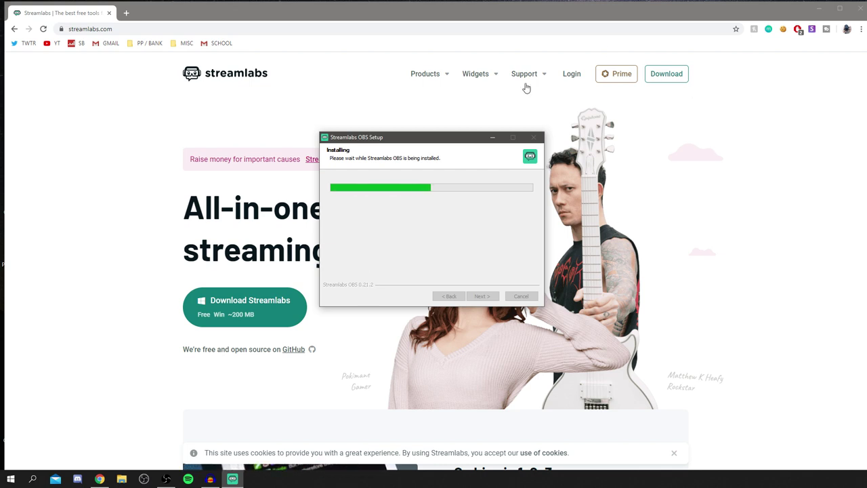
left_click_drag(382, 138, 373, 178)
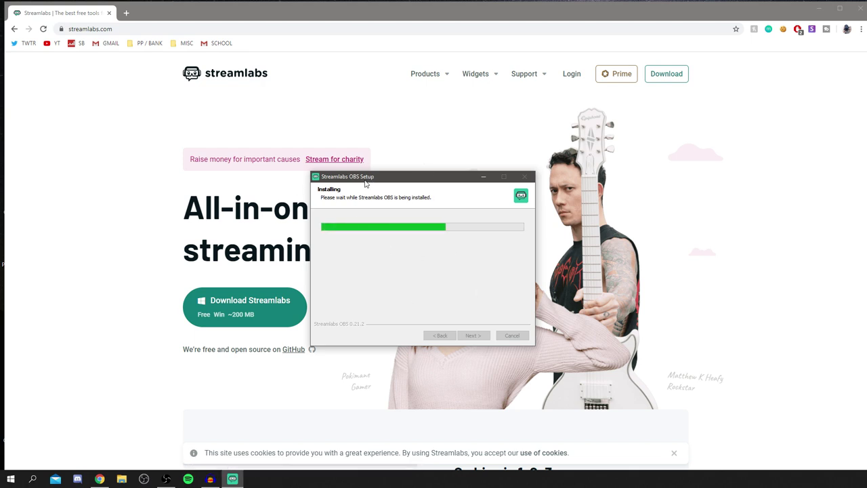
mouse_move(366, 180)
left_mouse_down()
mouse_move(391, 164)
mouse_move(356, 185)
left_mouse_up()
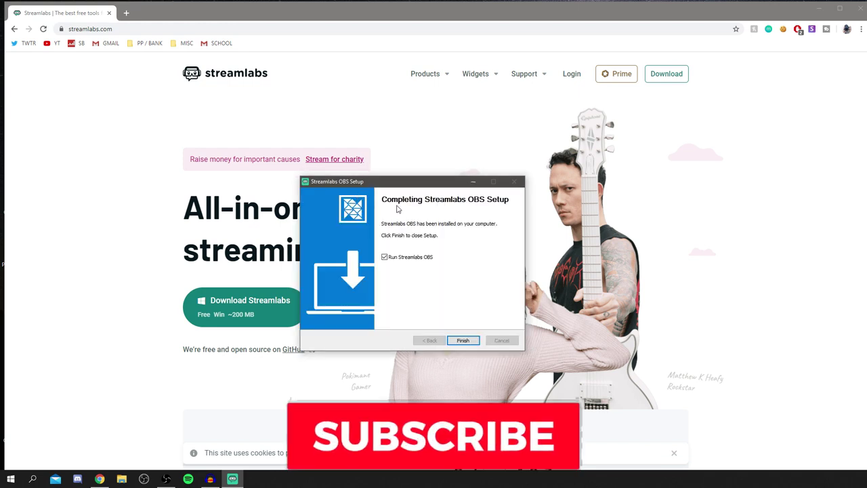
left_click(395, 258)
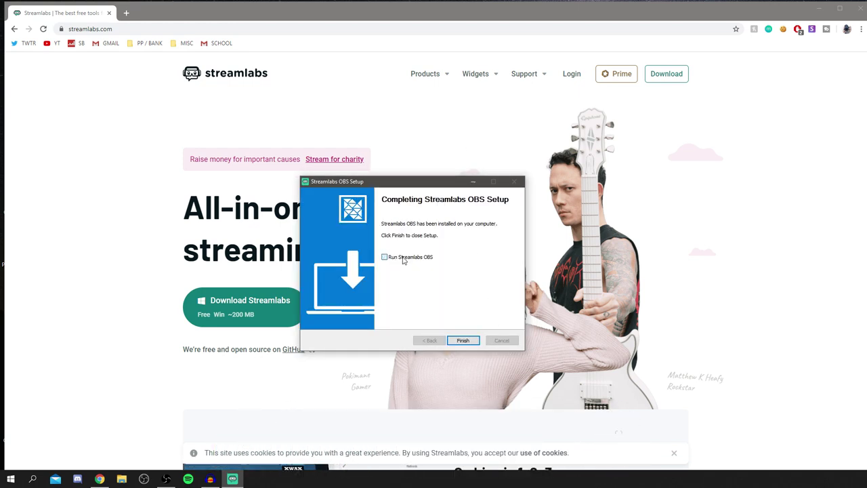
left_click(476, 345)
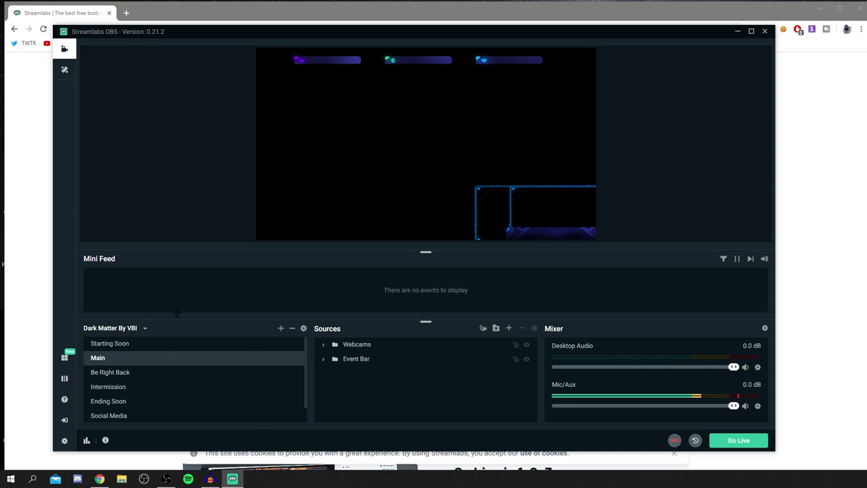
- Switch from the Dark Matter By VBI collection to the blank Scenes collection with its empty Scene
left_click(416, 60)
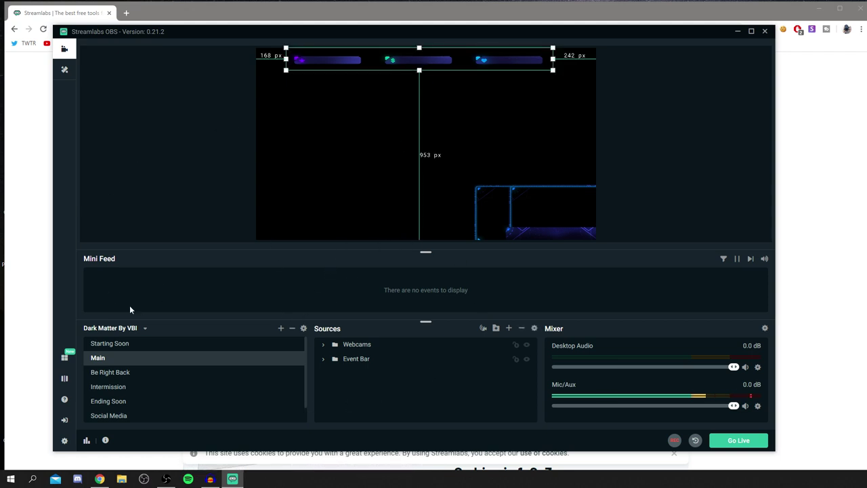
left_click(126, 329)
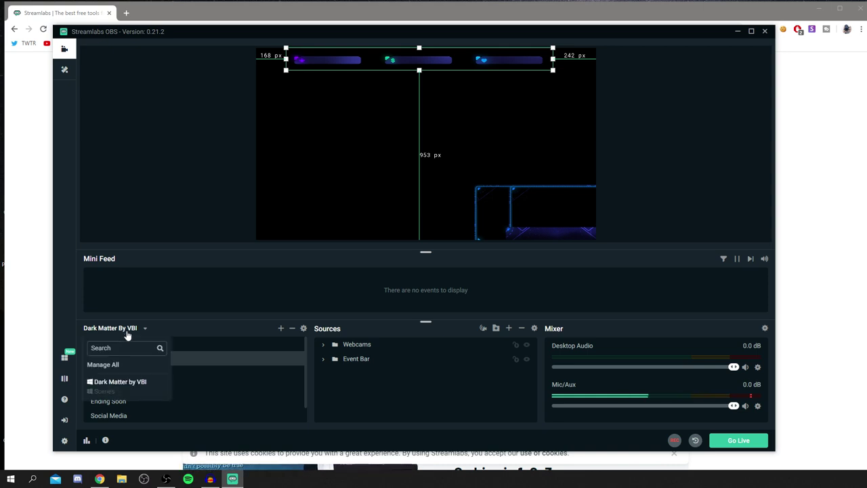
left_click(122, 391)
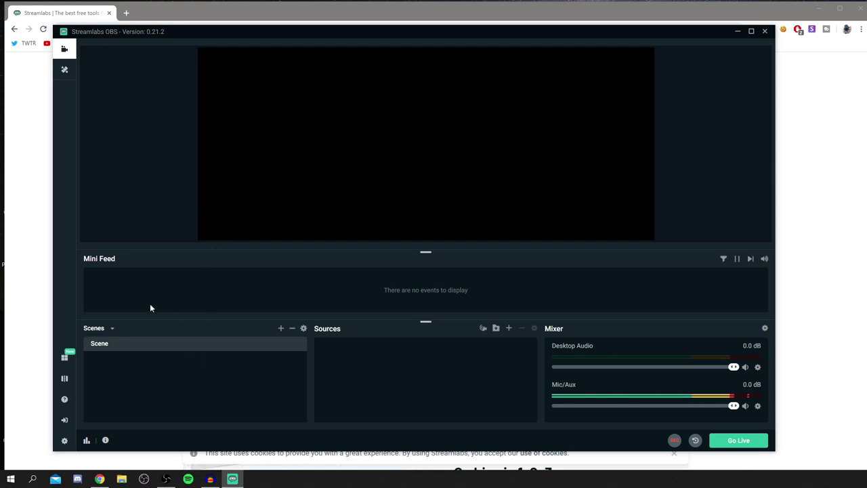
- In Settings, keep Streaming Services as the stream type
left_click(65, 441)
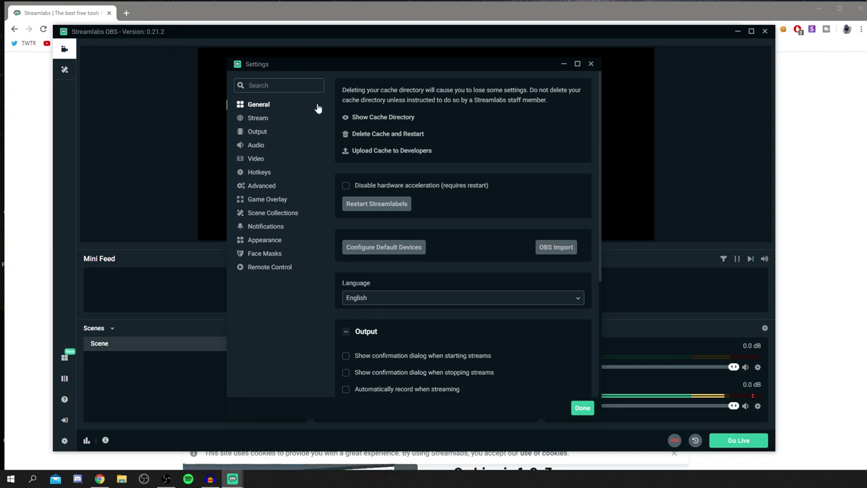
scroll(467, 169, "down", 2)
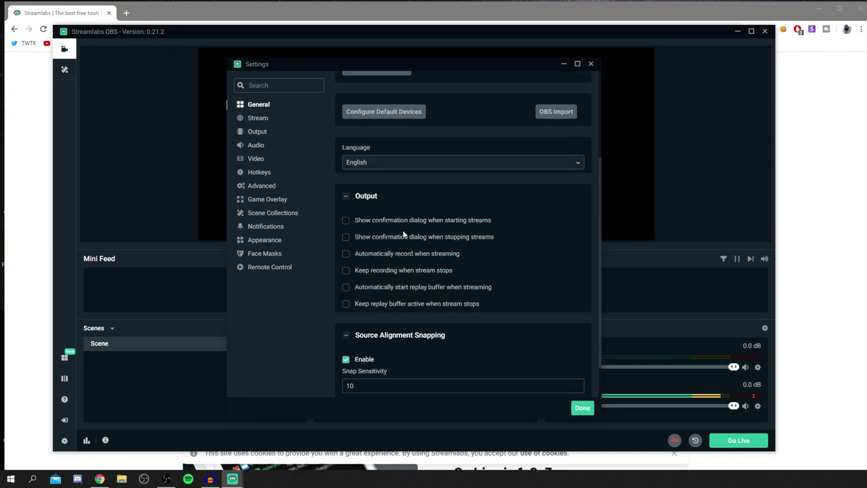
scroll(404, 239, "up", 3)
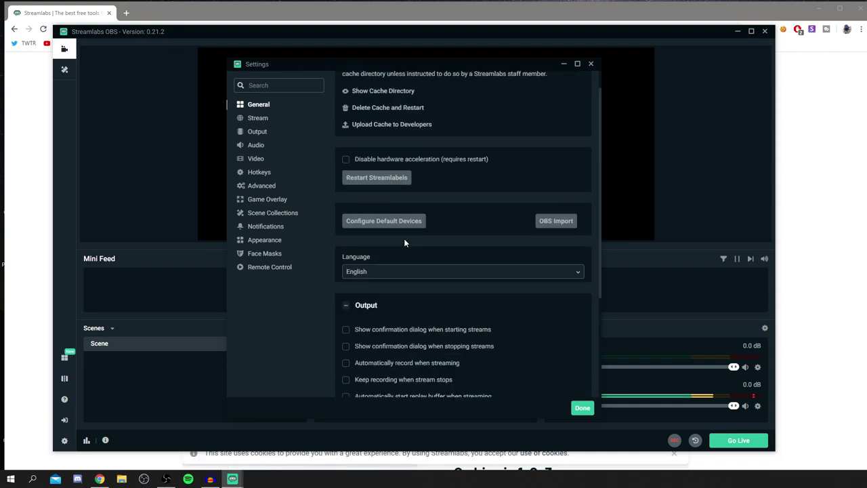
left_click(253, 118)
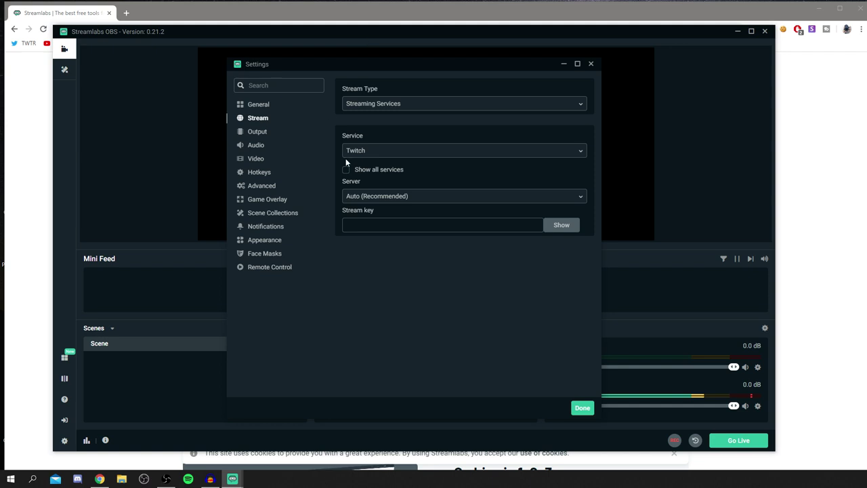
left_click(420, 106)
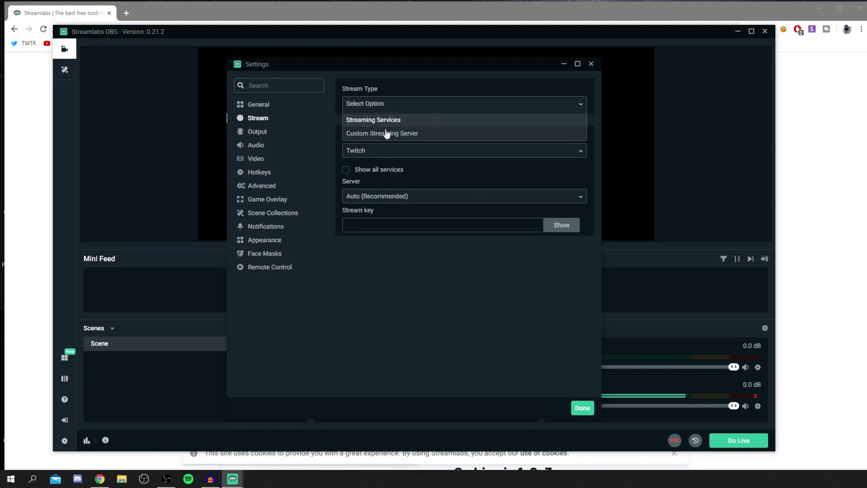
left_click(434, 144)
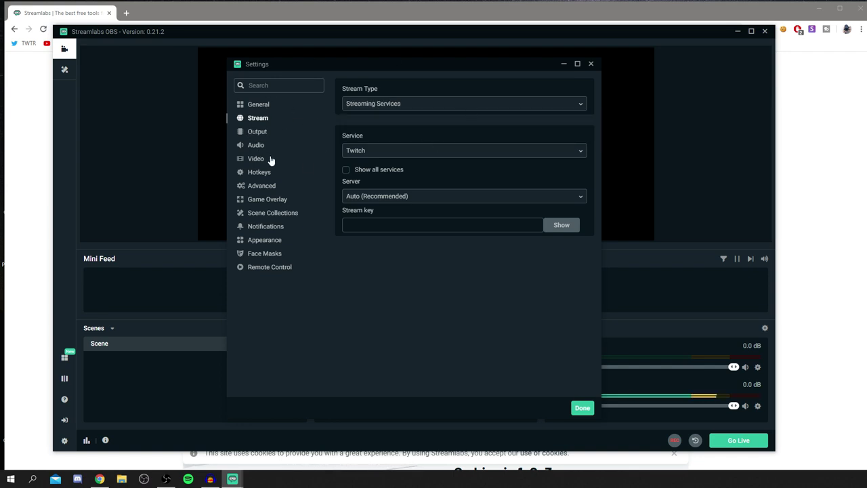
- Switch the Output Mode to Advanced
left_click(251, 134)
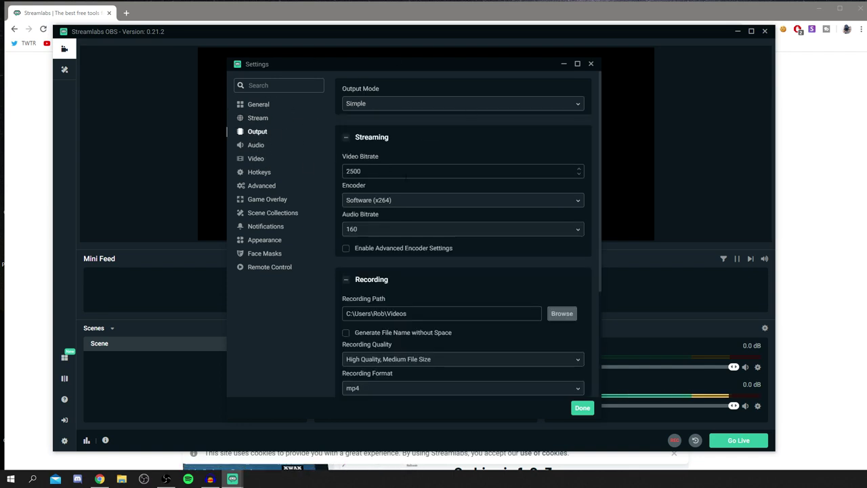
scroll(403, 221, "down", 4)
scroll(480, 147, "up", 3)
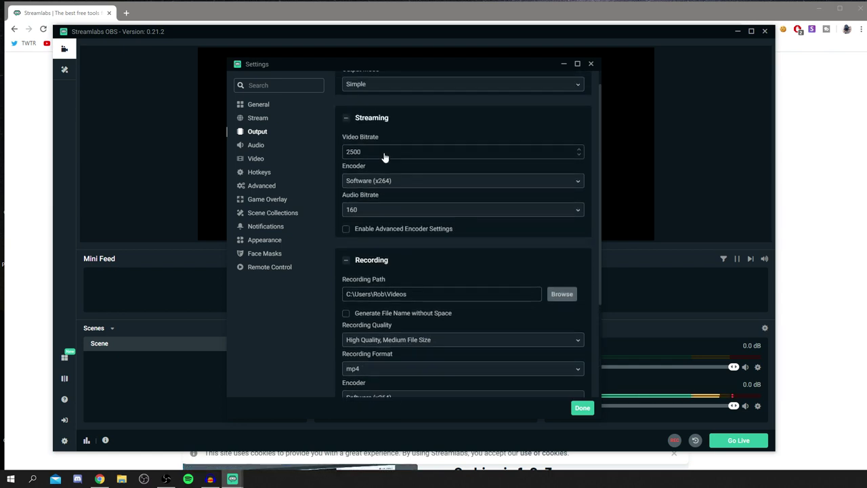
scroll(384, 158, "up", 1)
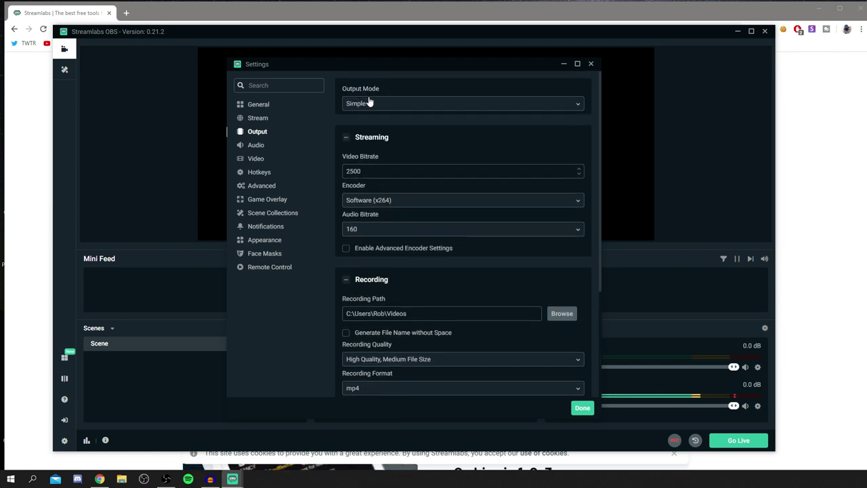
left_click(370, 103)
left_click(361, 133)
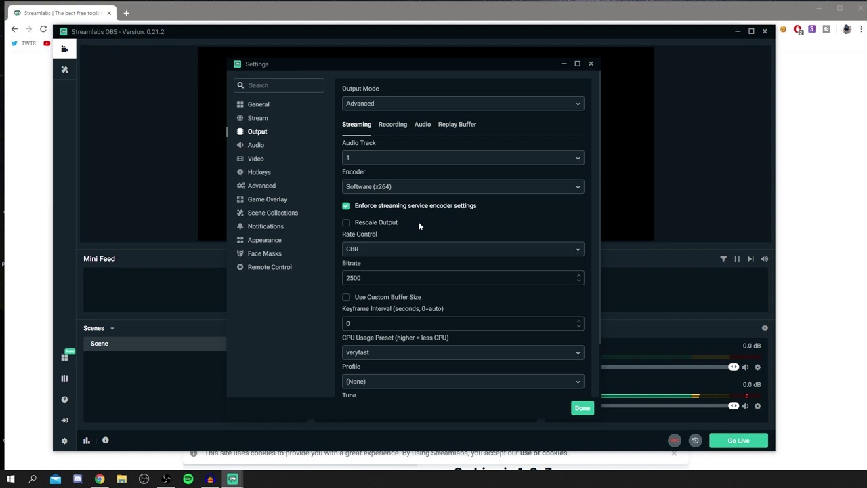
left_click(390, 124)
left_click(368, 124)
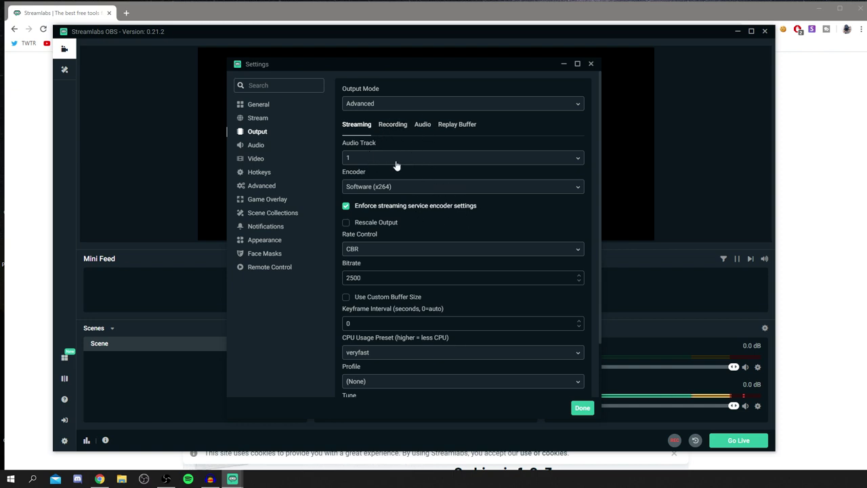
scroll(420, 341, "down", 2)
scroll(421, 341, "up", 2)
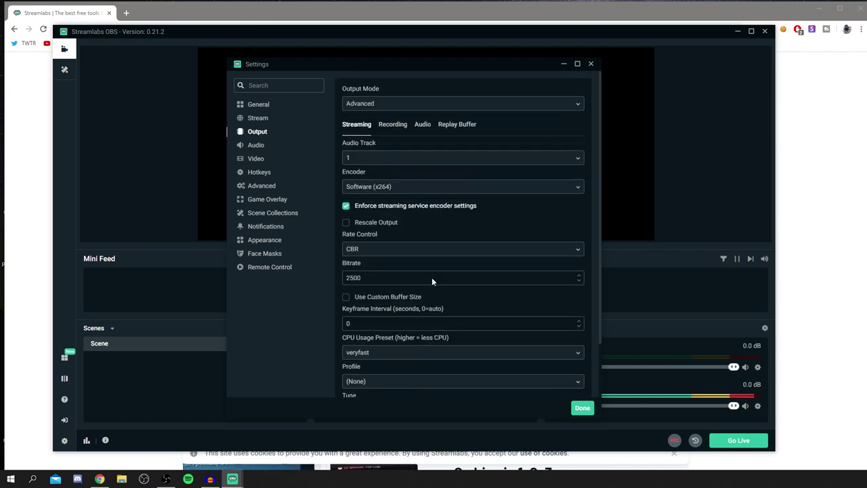
- Keep Software (x264) as the streaming encoder and set the bitrate to 10000
left_click(386, 188)
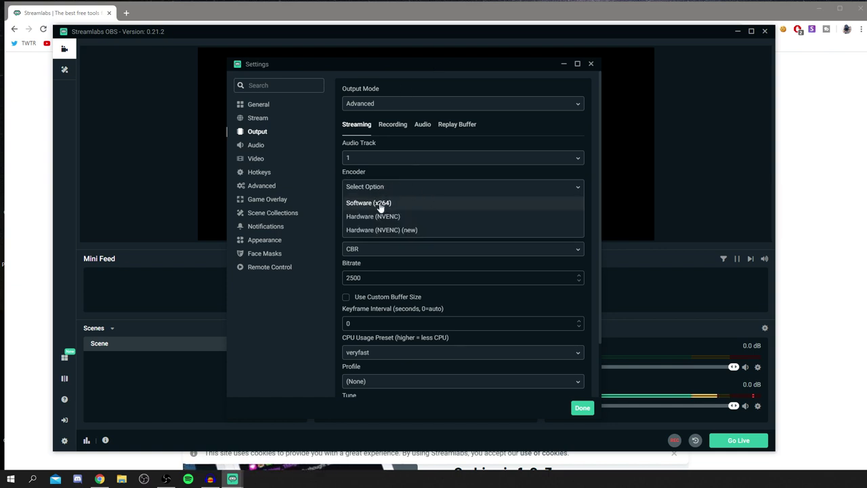
left_click(384, 205)
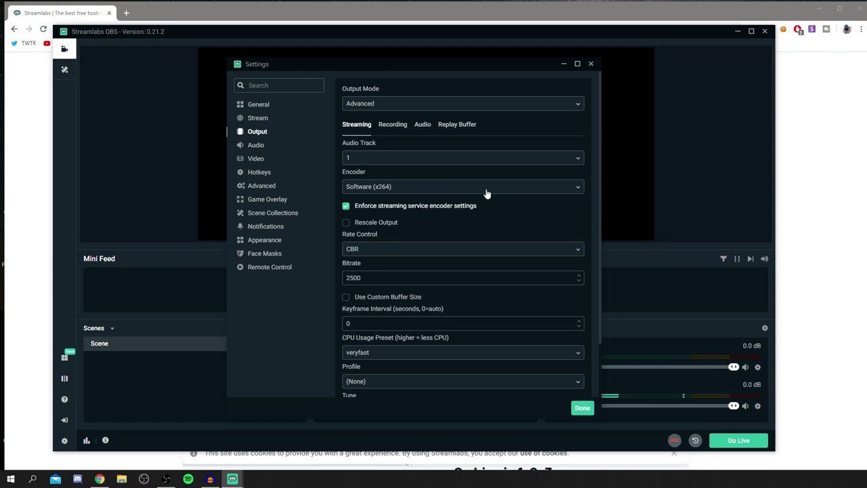
scroll(520, 153, "down", 1)
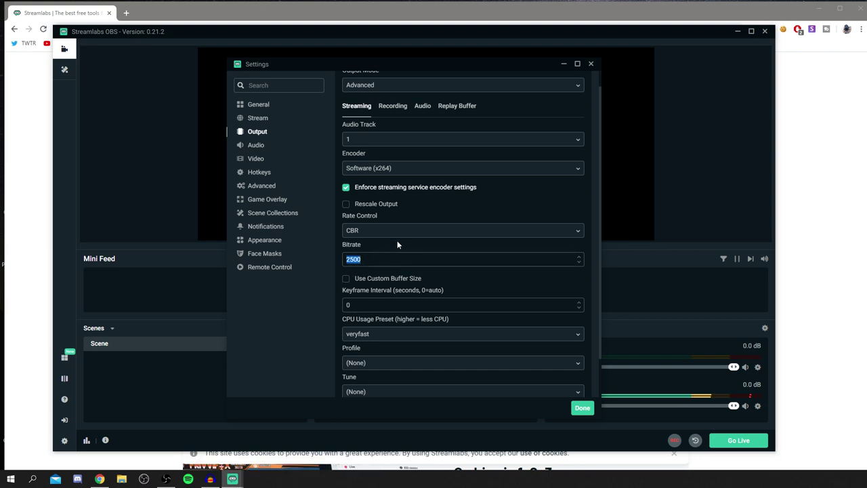
type("10000")
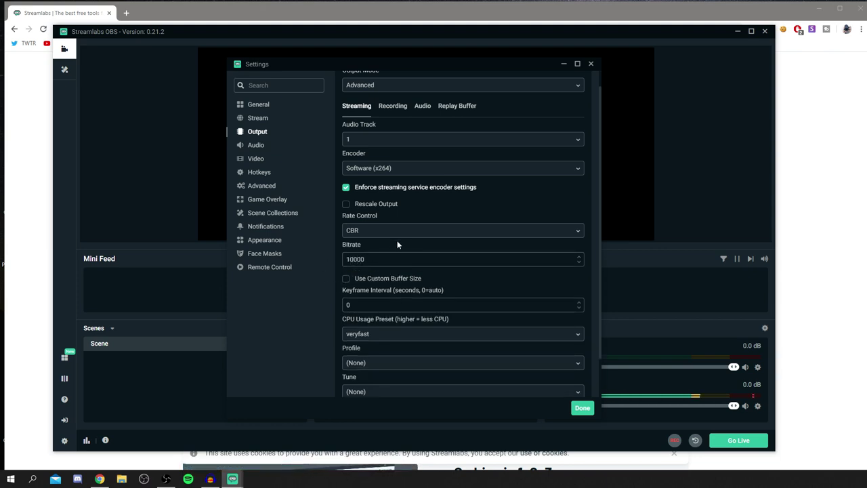
scroll(440, 286, "down", 1)
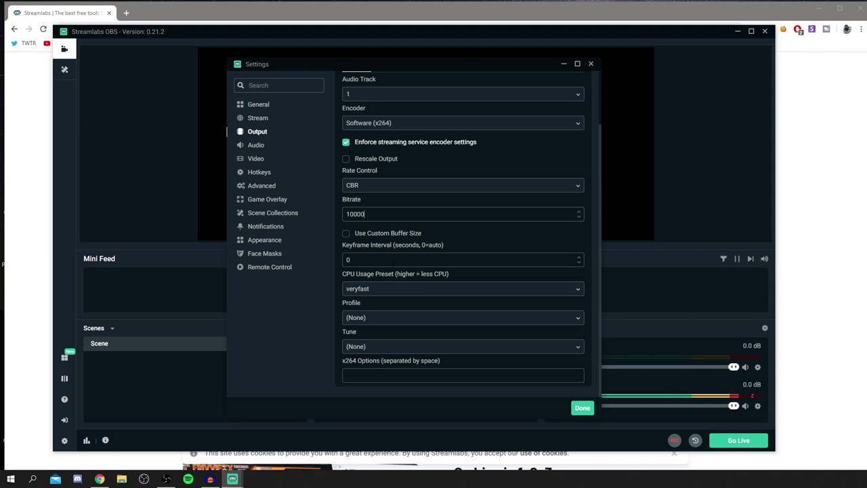
- Set the CPU Usage Preset to superfast
left_click(437, 289)
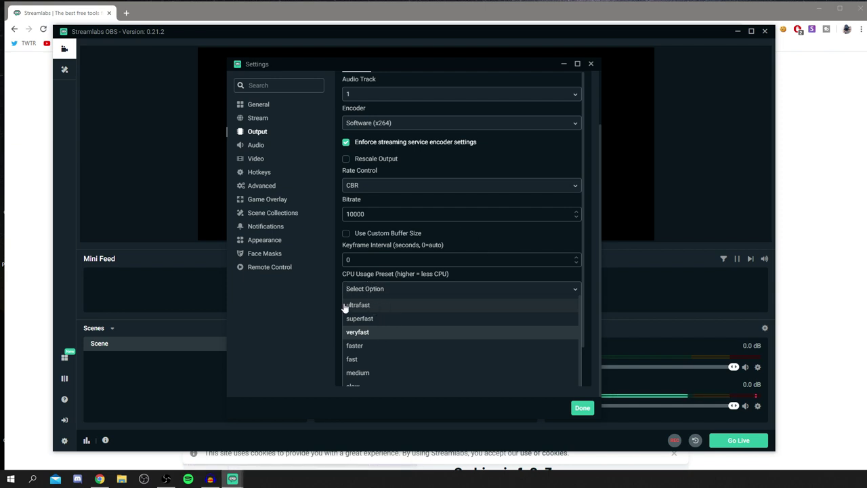
left_click(396, 306)
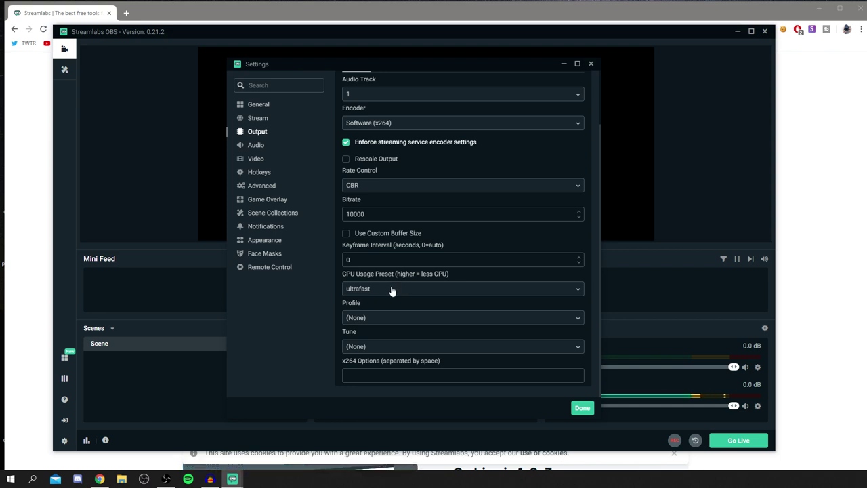
left_click(362, 289)
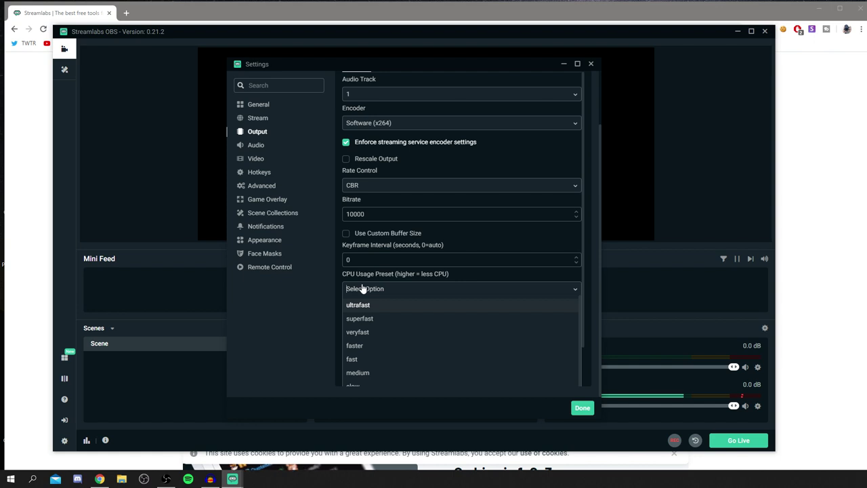
left_click(379, 318)
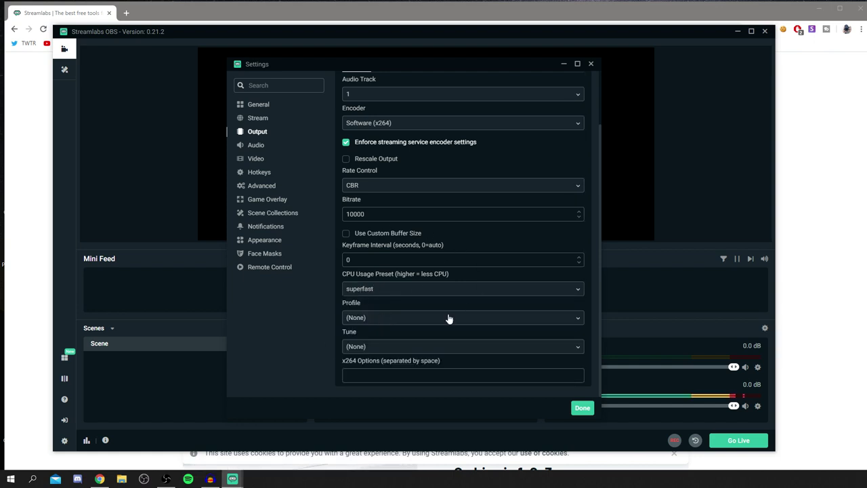
left_click(381, 289)
left_click(379, 318)
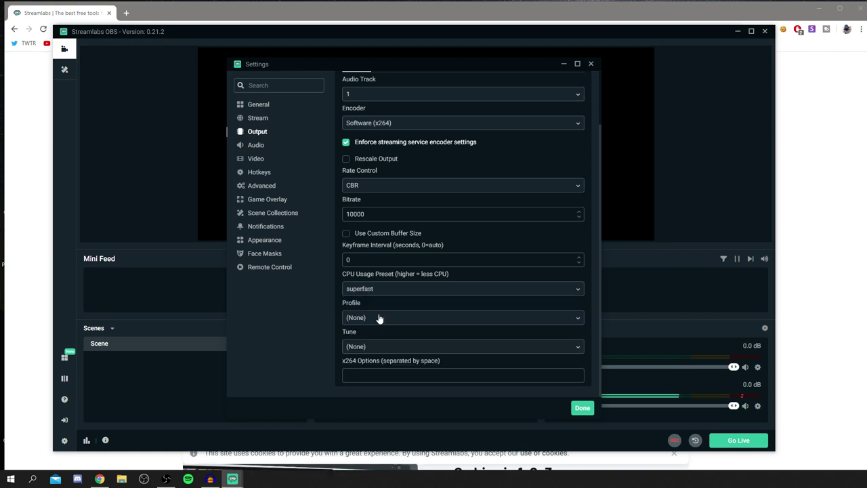
left_click(389, 288)
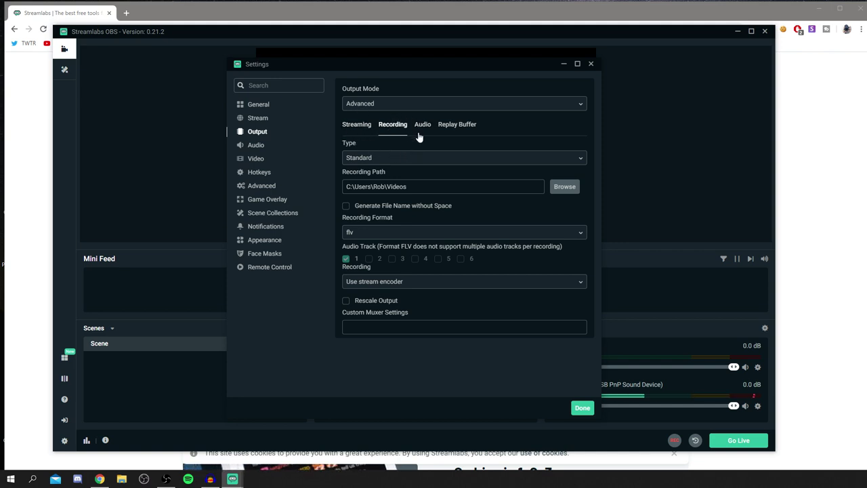
- Keep Standard recording type and mp4 format, and record with the Software (x264) encoder
left_click(381, 160)
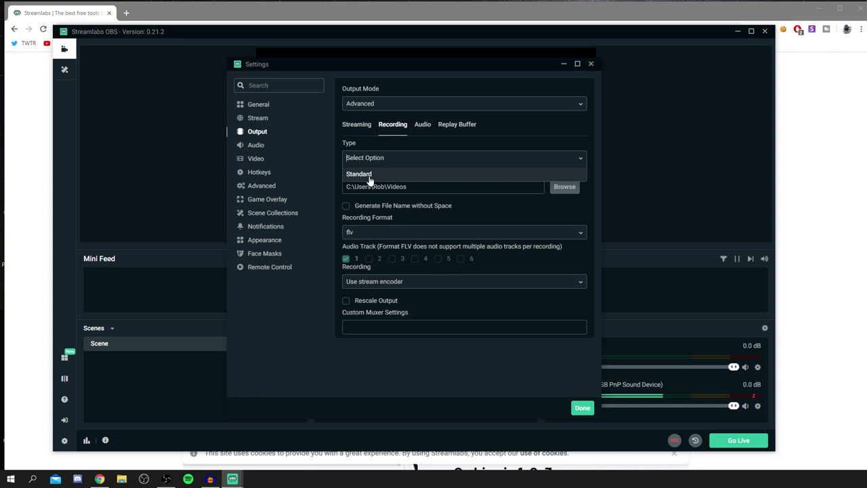
left_click(370, 175)
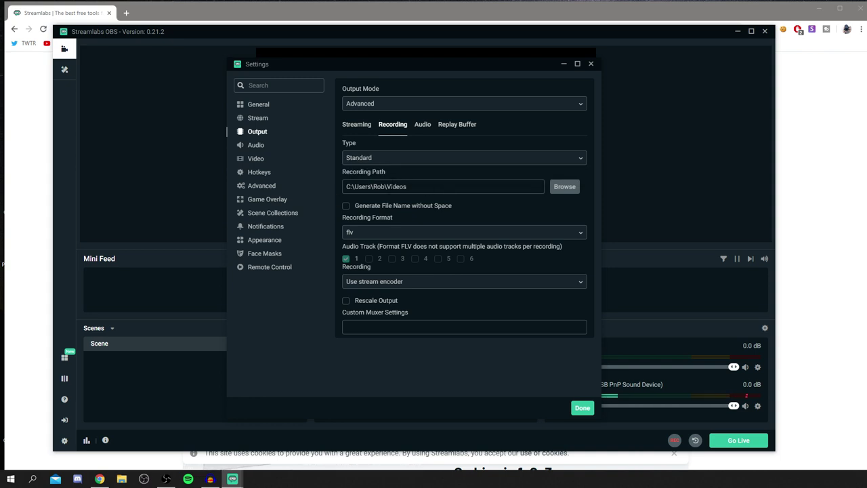
left_click(385, 234)
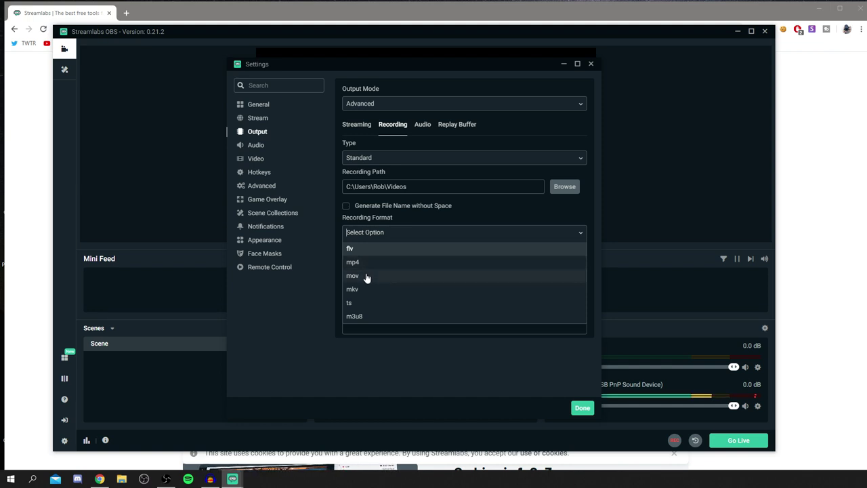
left_click(364, 264)
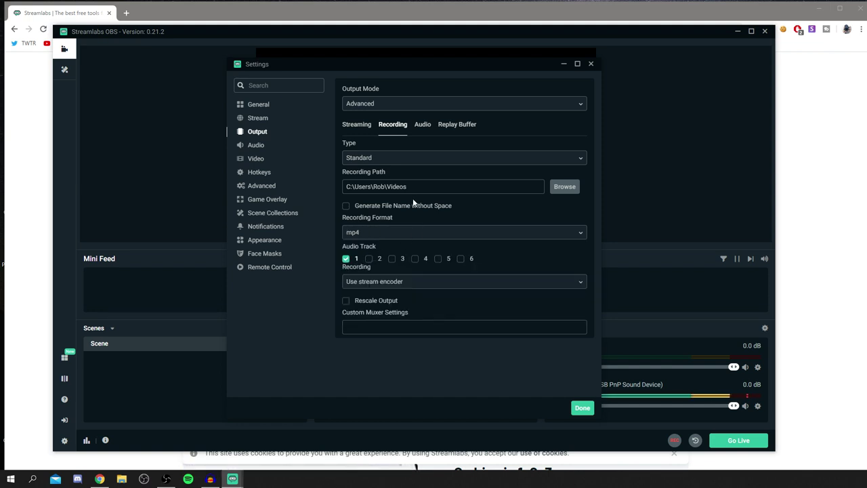
left_click(407, 281)
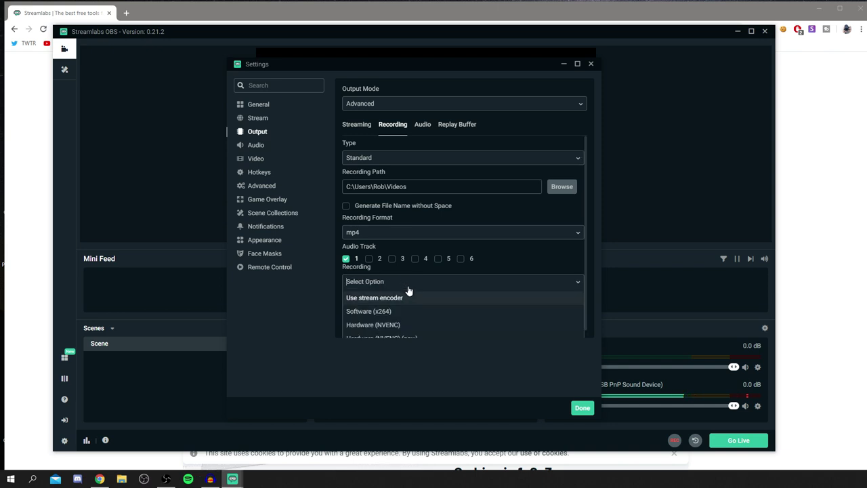
left_click(413, 232)
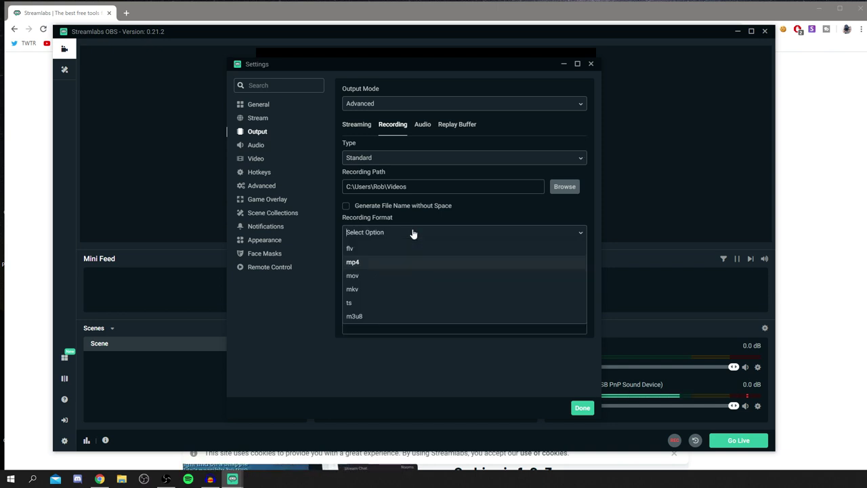
left_click(380, 265)
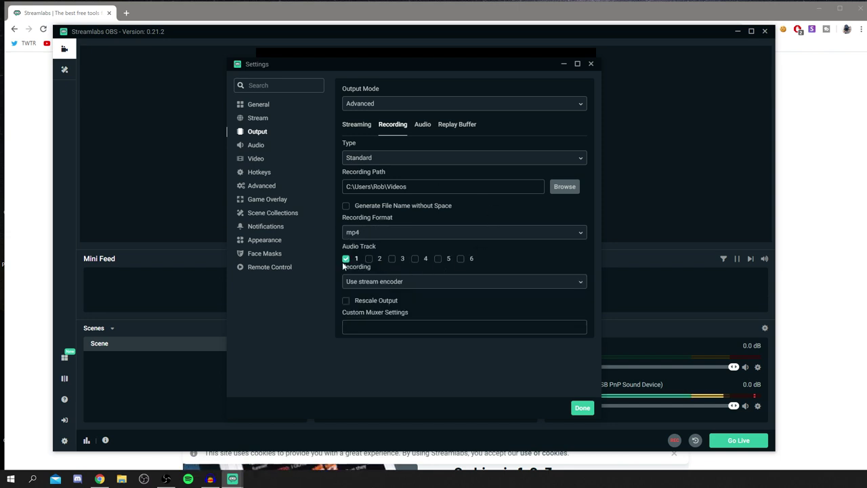
left_click(373, 282)
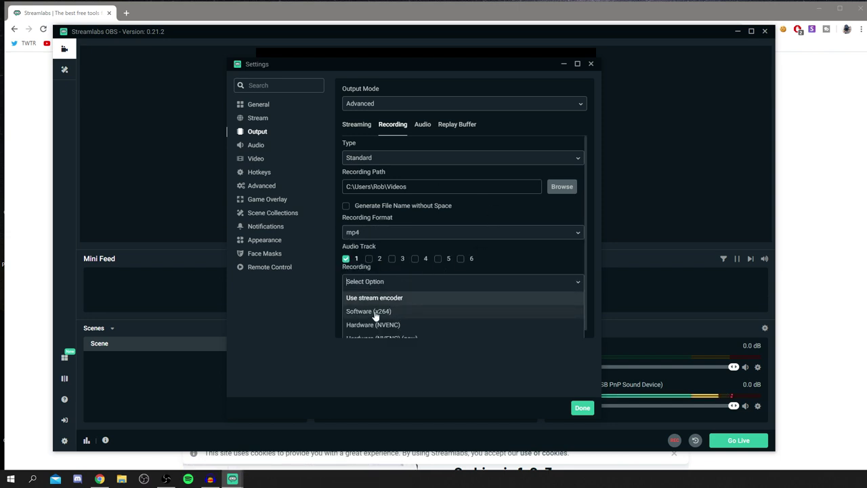
left_click(376, 315)
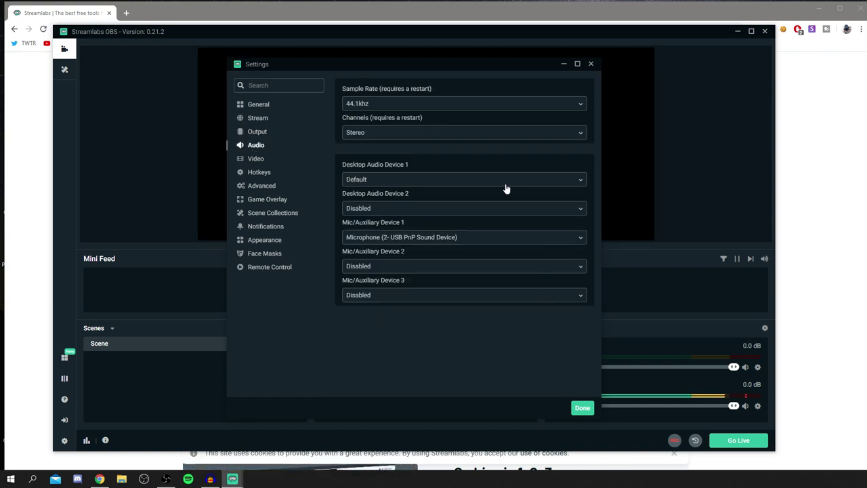
- Keep Desktop Audio Device 1 on Default and use Microphone (2- USB PnP Sound Device) as Mic/Auxiliary Device 1
left_click(388, 179)
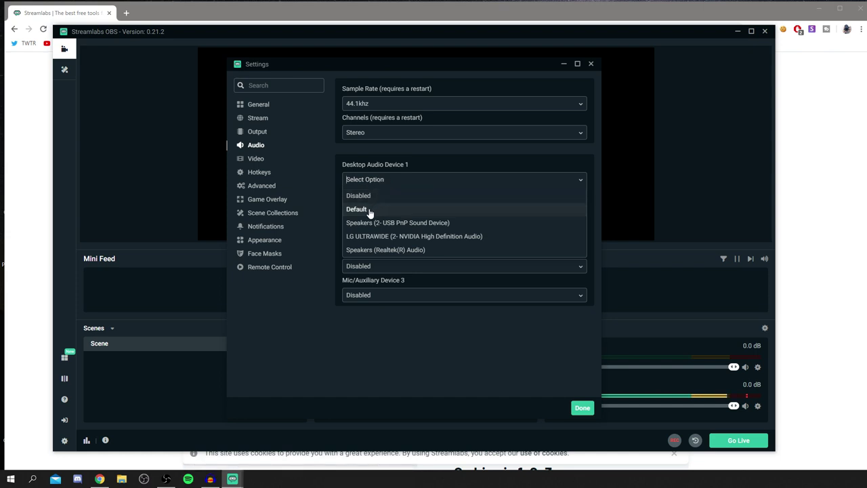
left_click(368, 210)
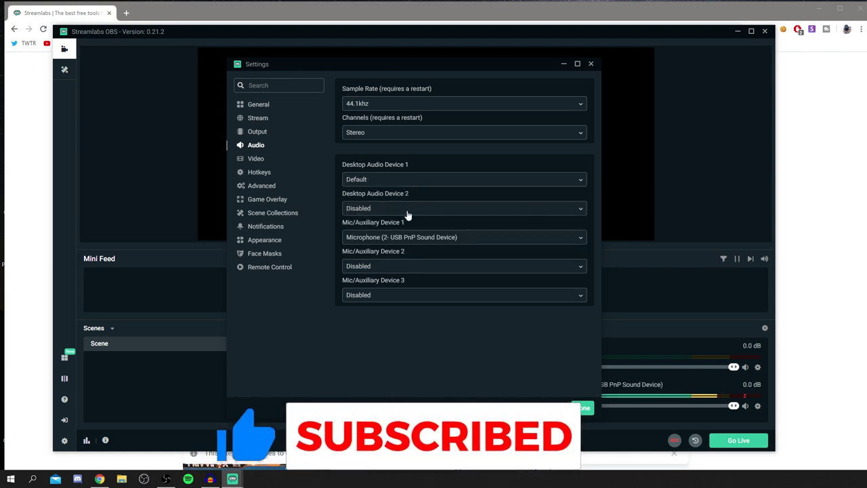
left_click(387, 237)
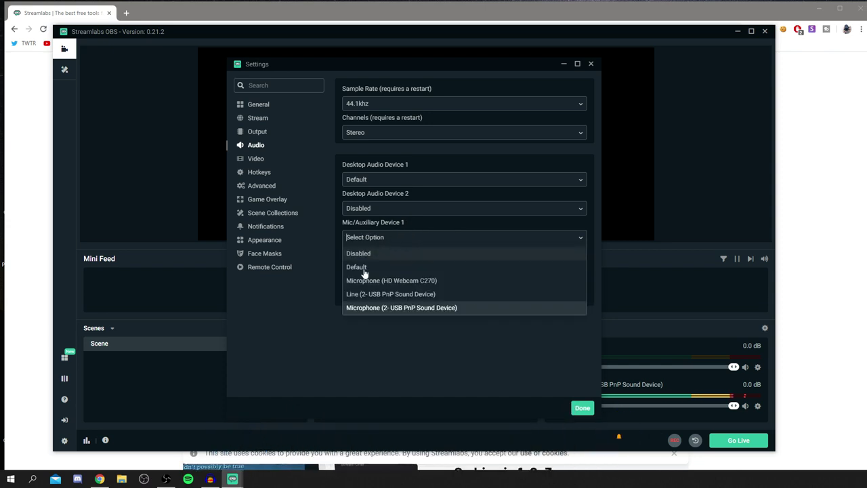
left_click(390, 308)
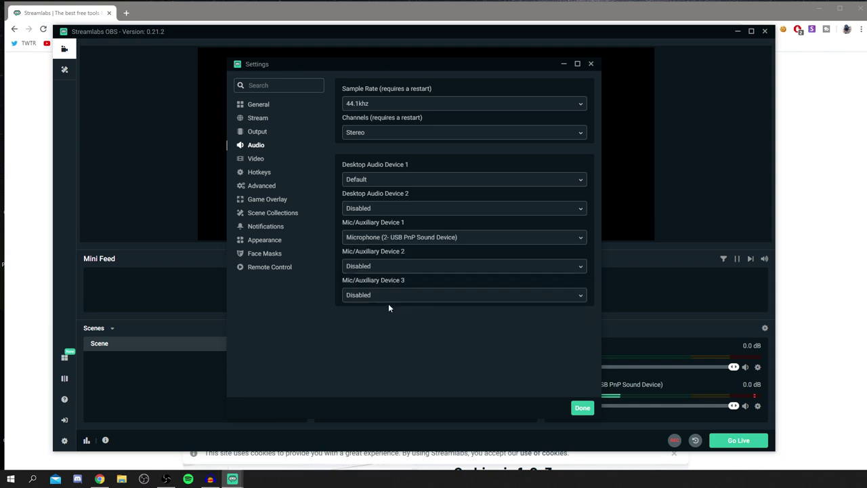
left_click(251, 159)
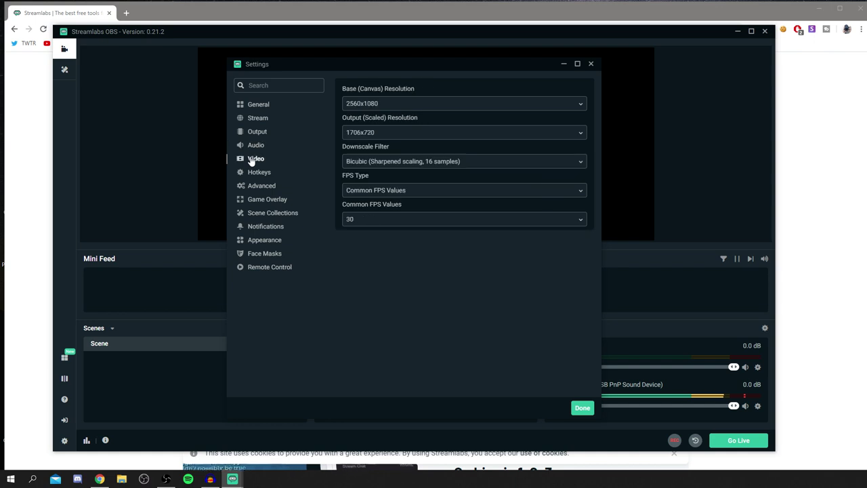
- Set base and output resolution to 1920x1080 and the frame rate to 60 FPS
left_click(362, 103)
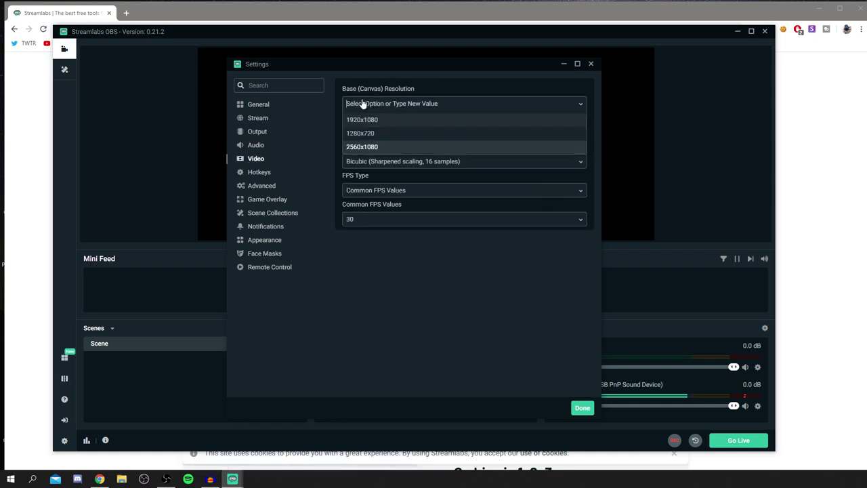
left_click(361, 120)
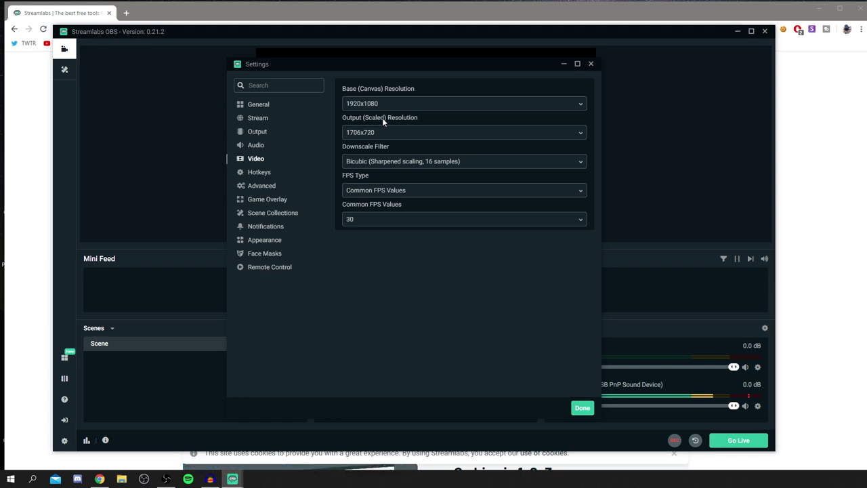
left_click(361, 134)
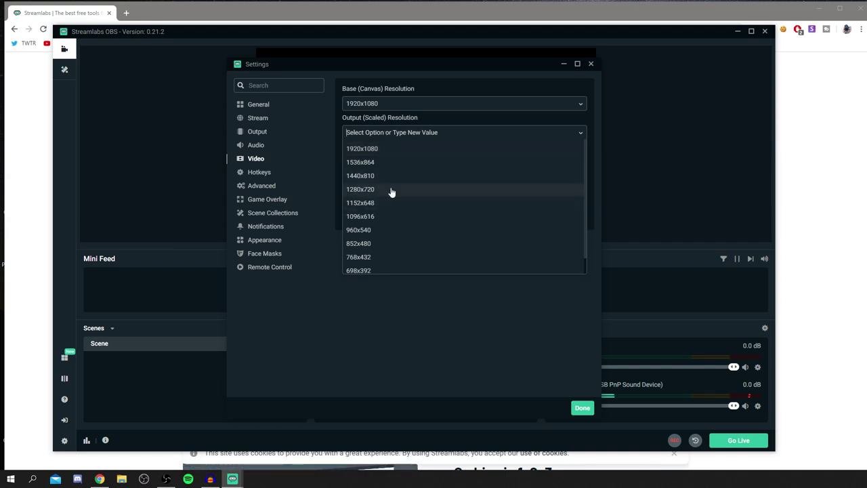
left_click(380, 149)
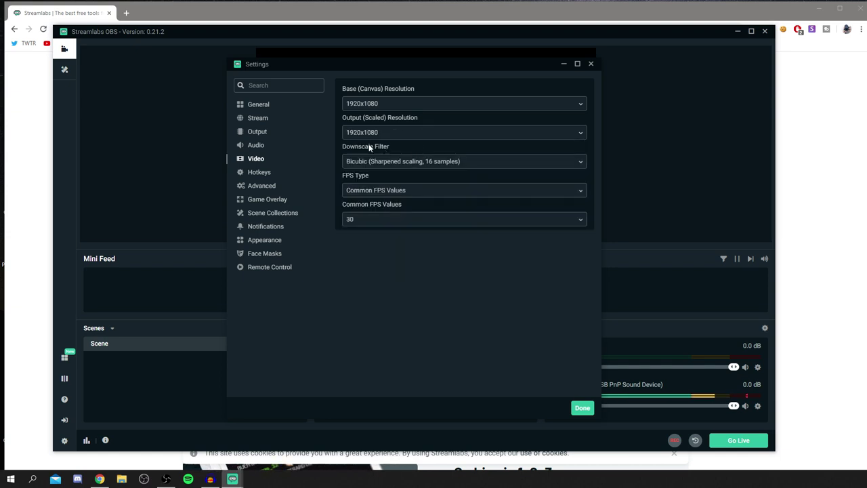
left_click(361, 220)
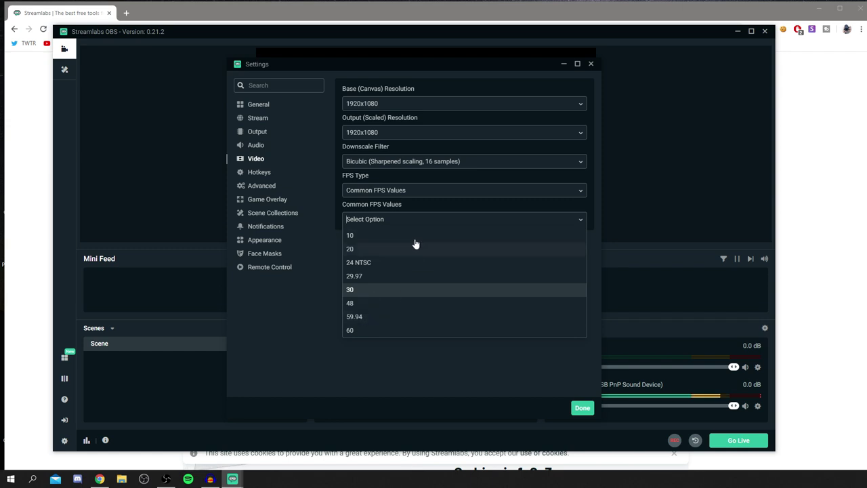
left_click(388, 330)
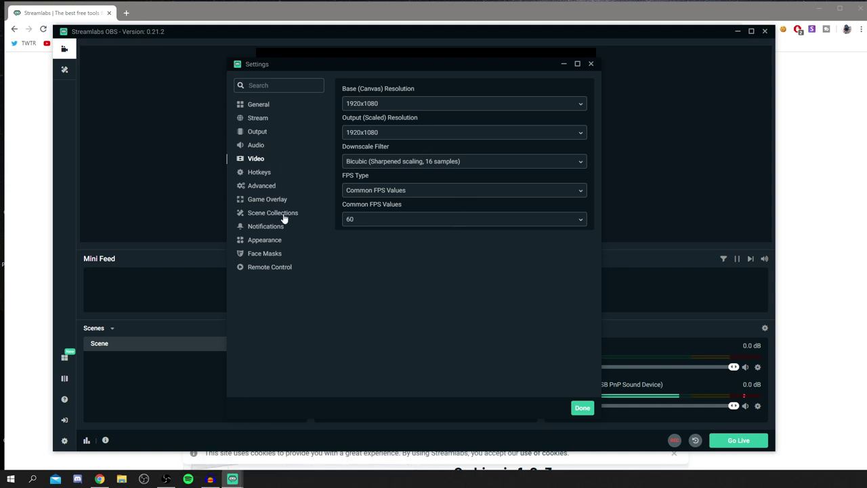
left_click(275, 186)
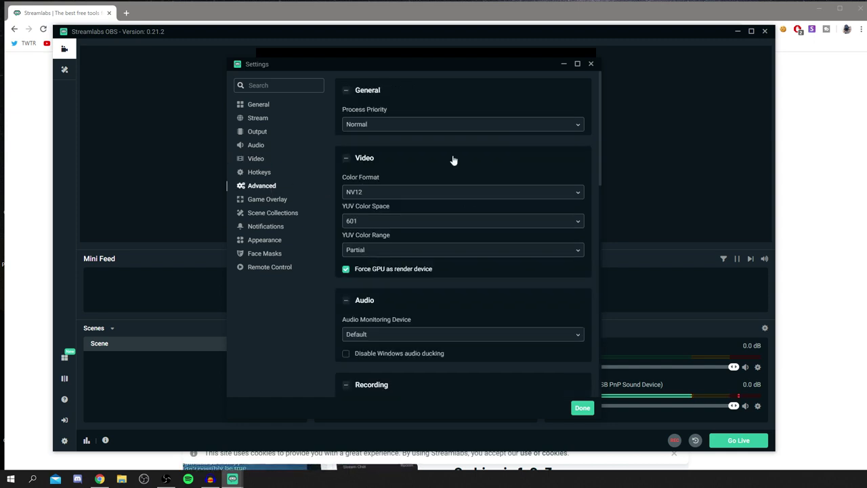
- Change Color Format from NV12 to RGB and close the settings with Done
left_click(387, 193)
scroll(407, 197, "down", 1)
left_click(361, 199)
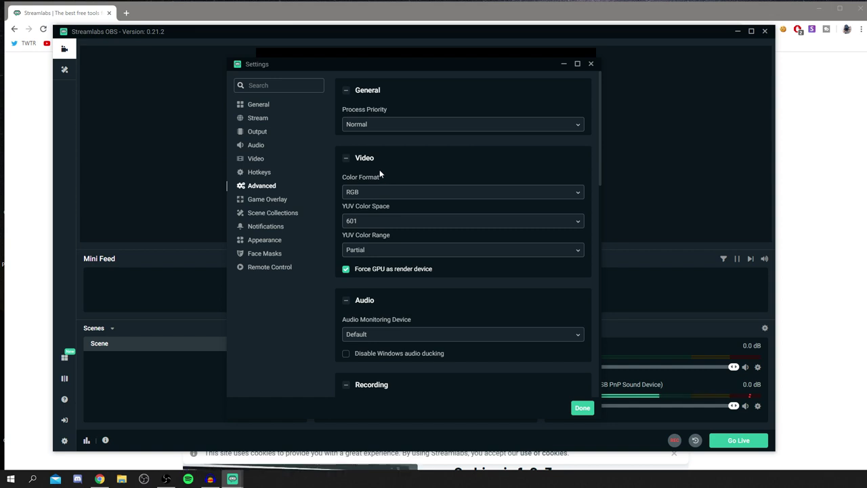
left_click(381, 192)
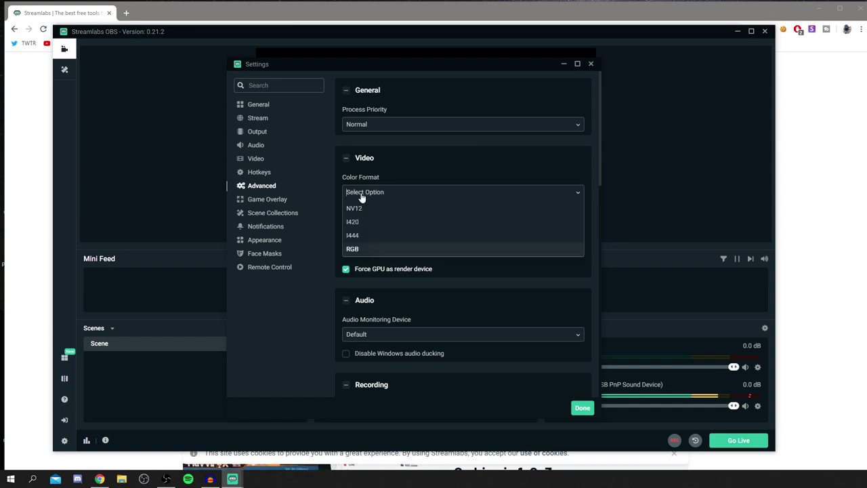
left_click(364, 249)
scroll(440, 227, "down", 3)
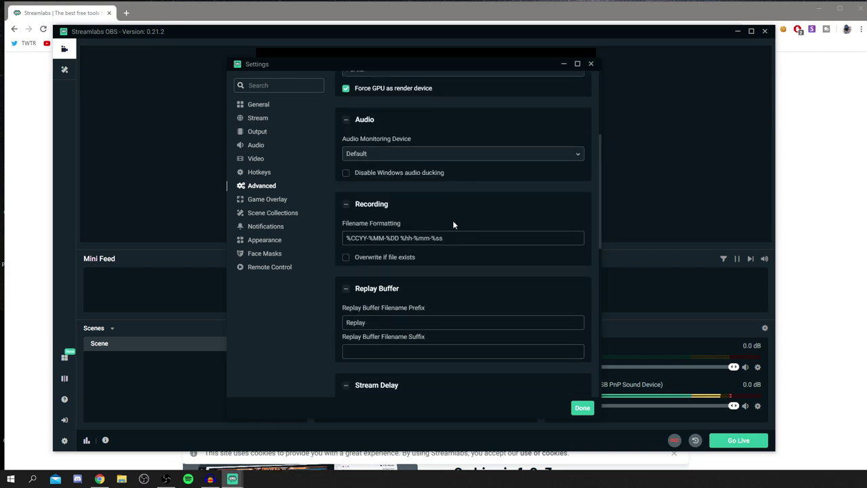
scroll(494, 166, "down", 2)
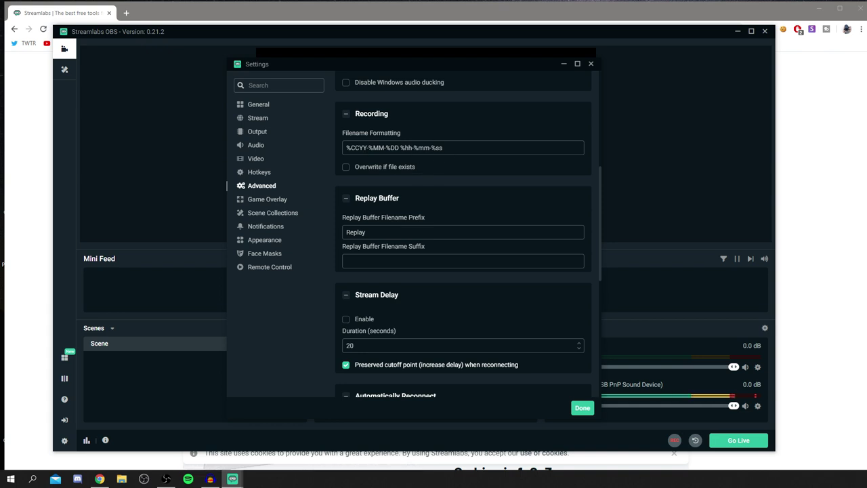
scroll(393, 149, "up", 2)
scroll(401, 155, "down", 3)
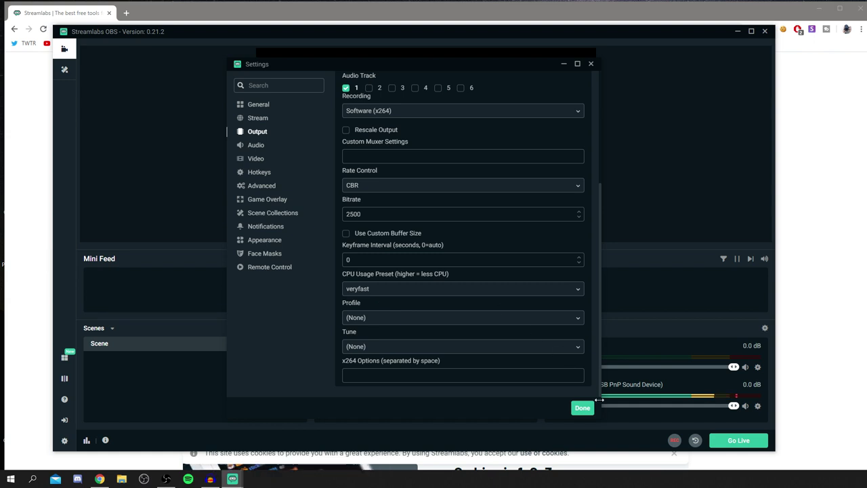
left_click(582, 409)
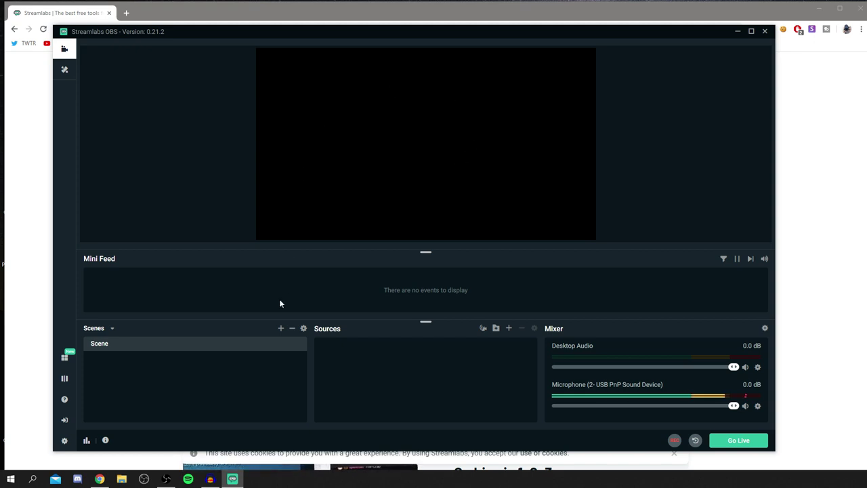
- Create a scene named 'Recording', select it, and bring up the Add Source window
left_click(281, 329)
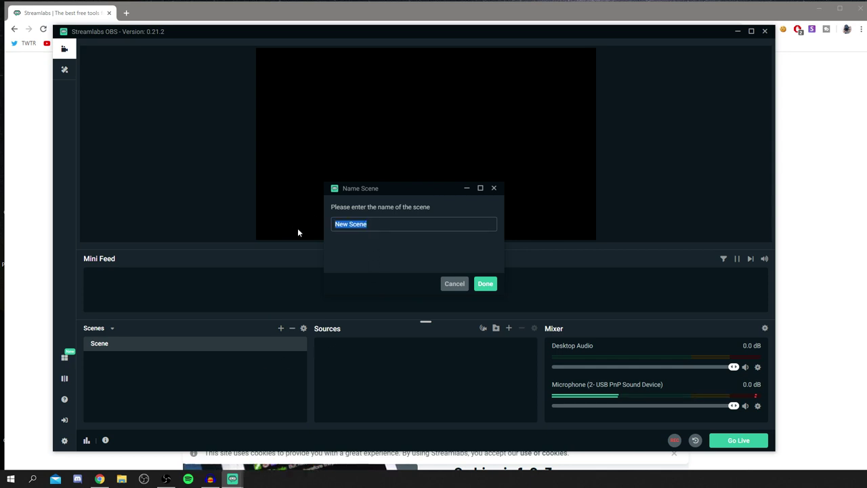
type("Reco")
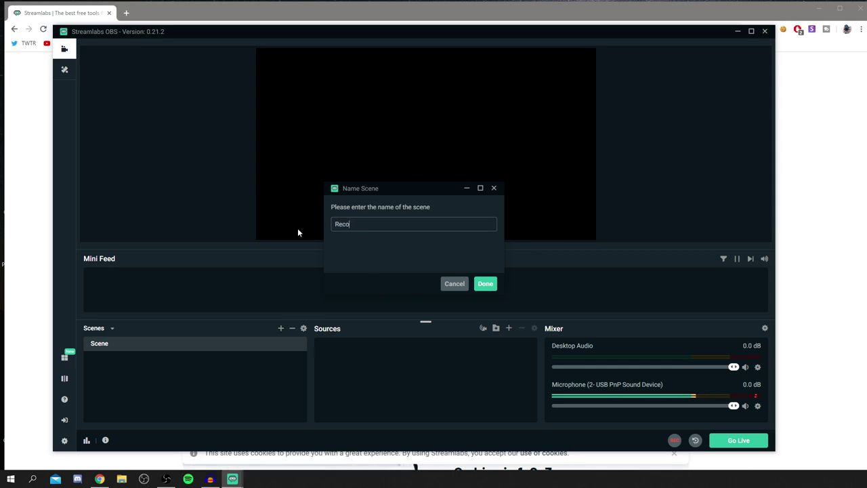
type("rding")
left_click(485, 284)
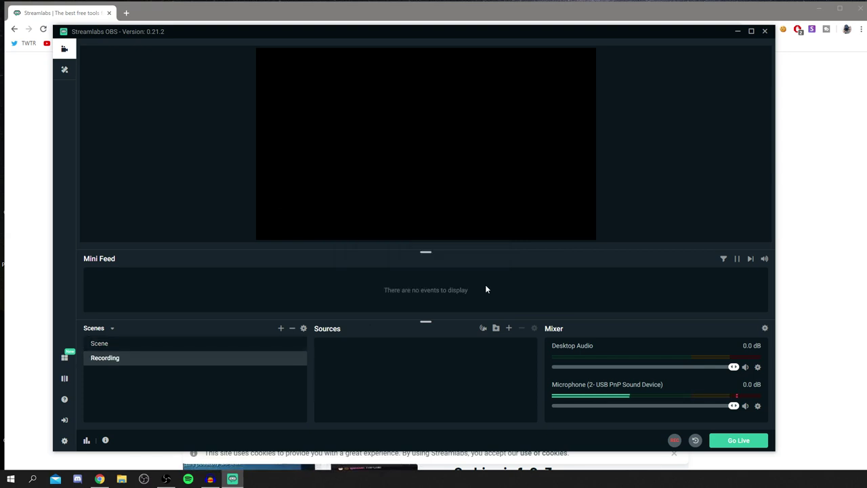
left_click(201, 344)
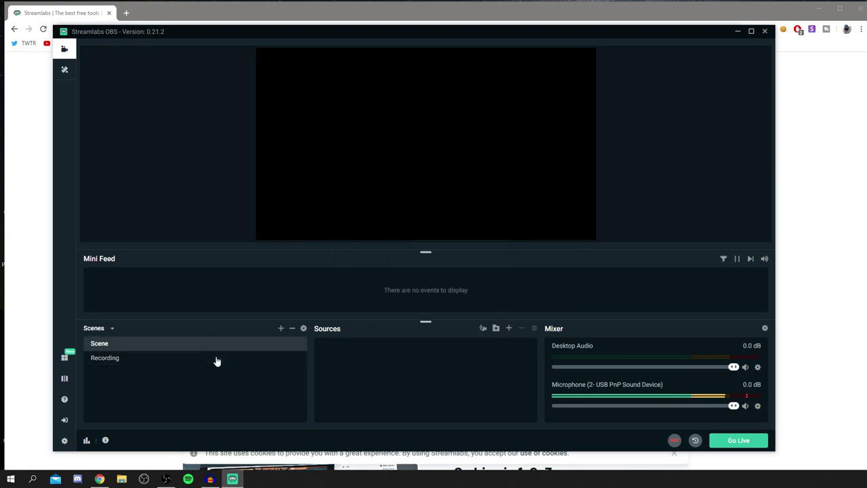
left_click(122, 359)
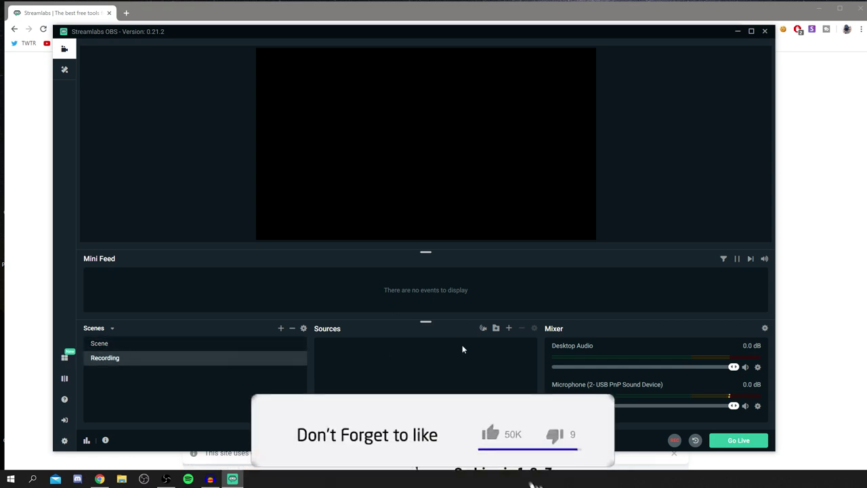
left_click(509, 328)
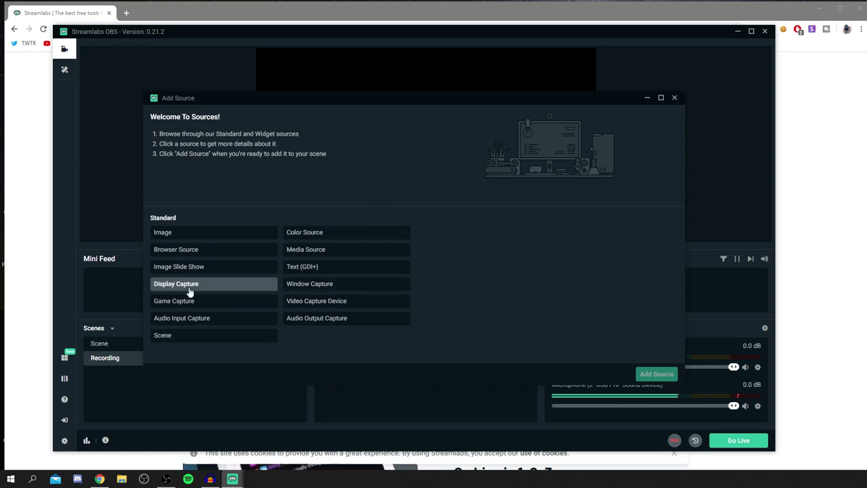
- Add a Display Capture source named 'Monitor' that captures Display 2 at 1920x1080
left_click(163, 288)
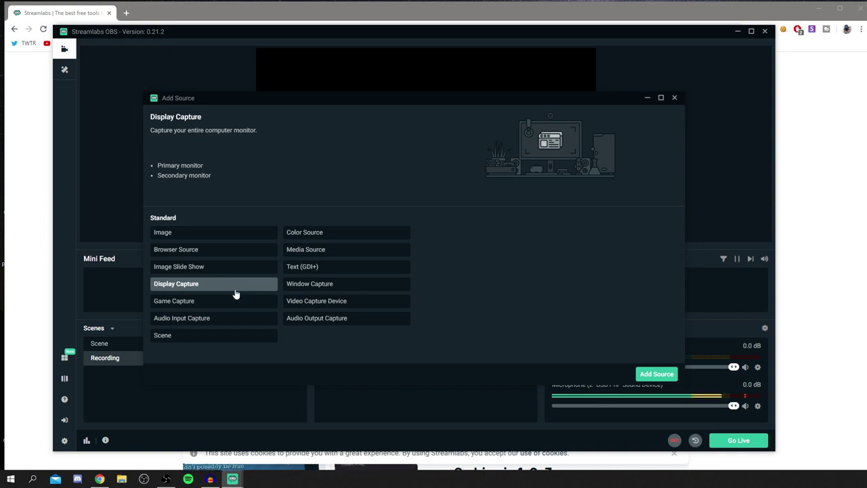
left_click(655, 373)
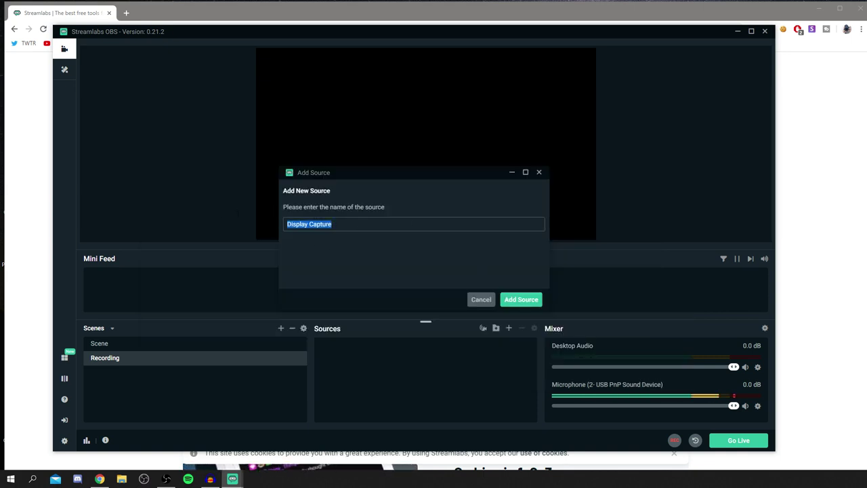
type("Monitor")
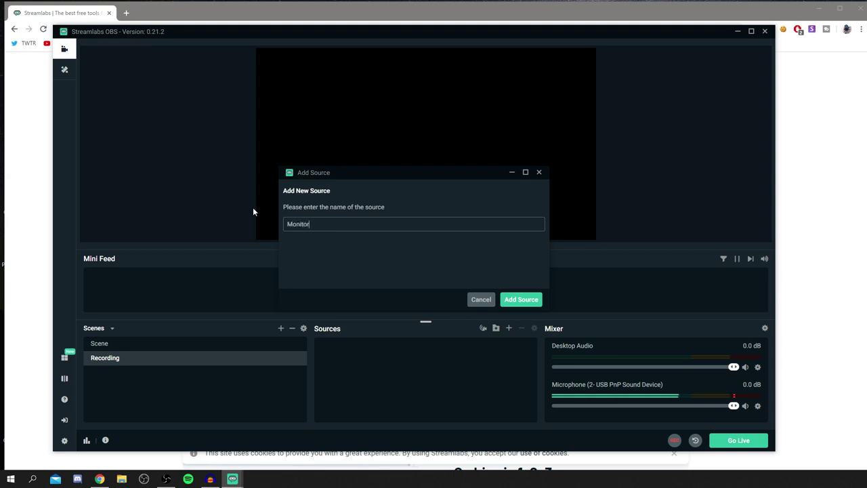
left_click(522, 296)
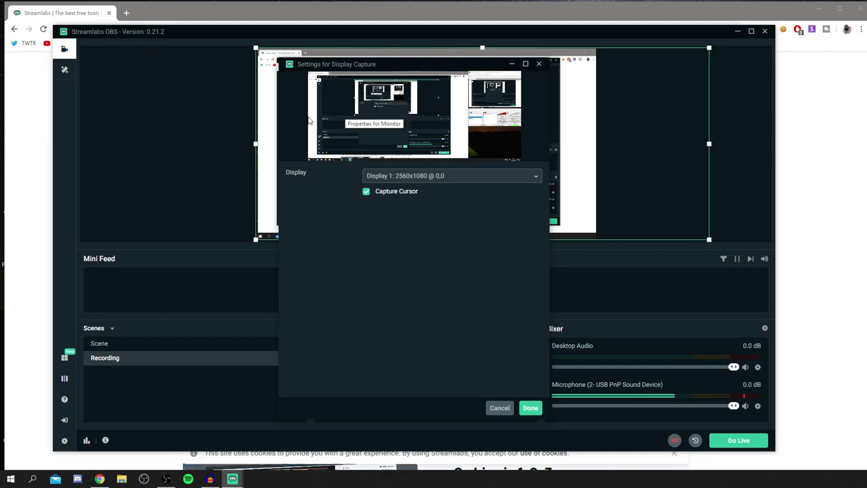
left_click(420, 177)
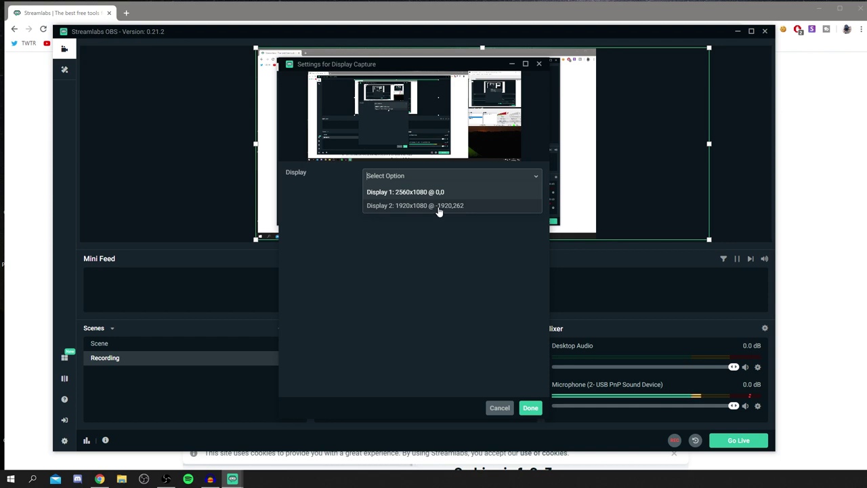
left_click(439, 207)
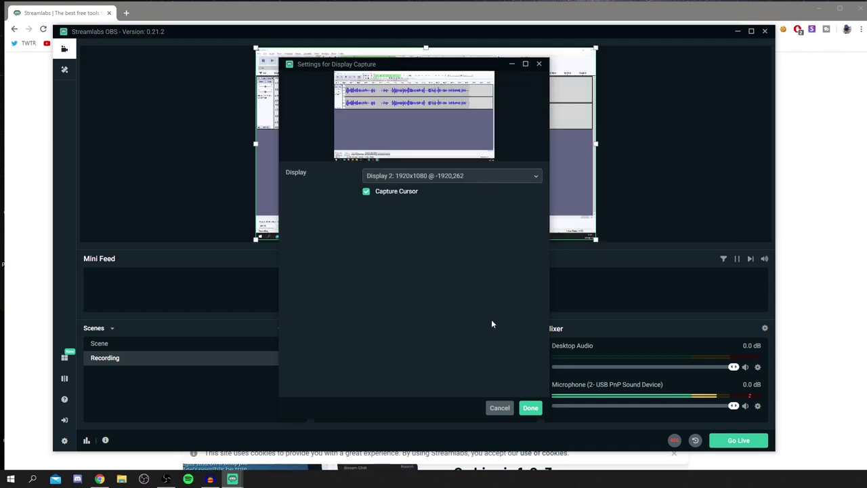
left_click(529, 407)
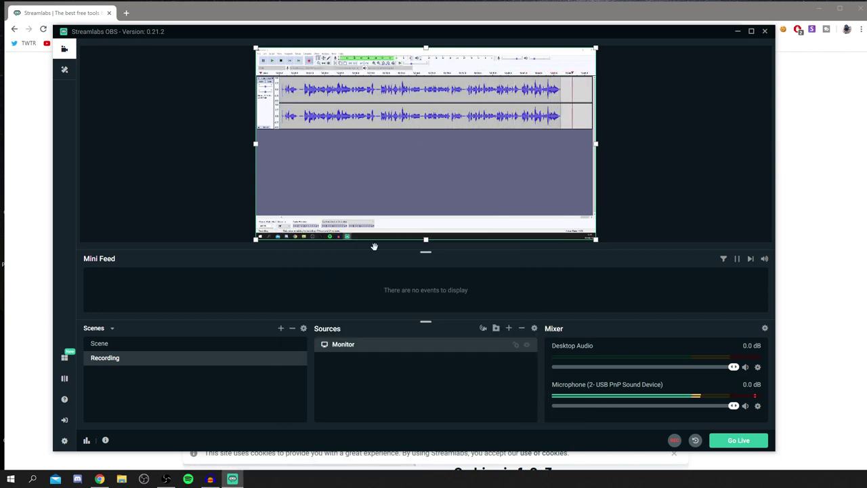
- Add a Video Capture Device webcam source with its default name
left_click(508, 329)
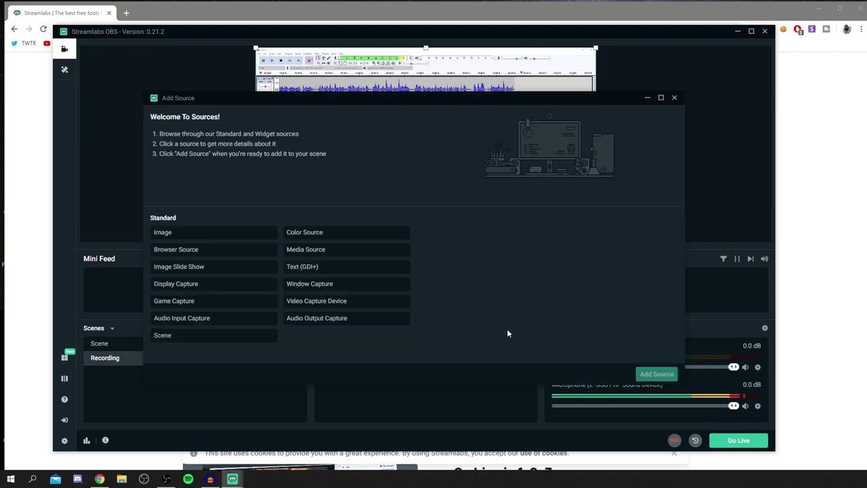
left_click(322, 306)
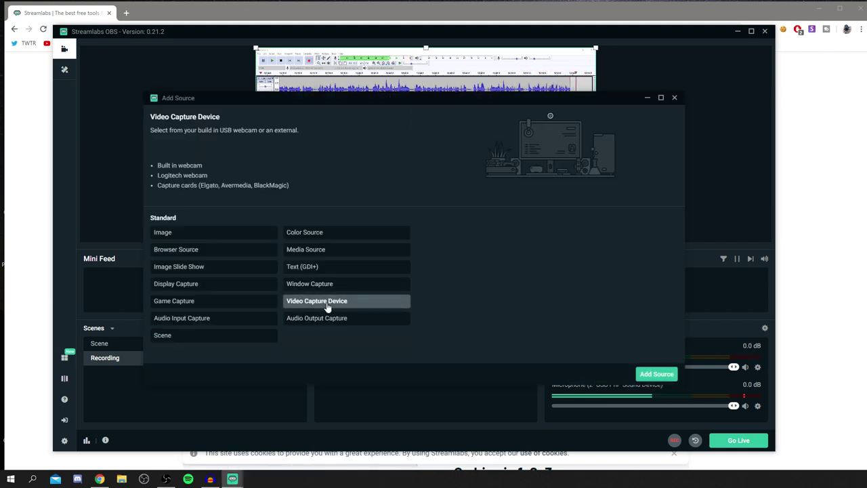
left_click(658, 375)
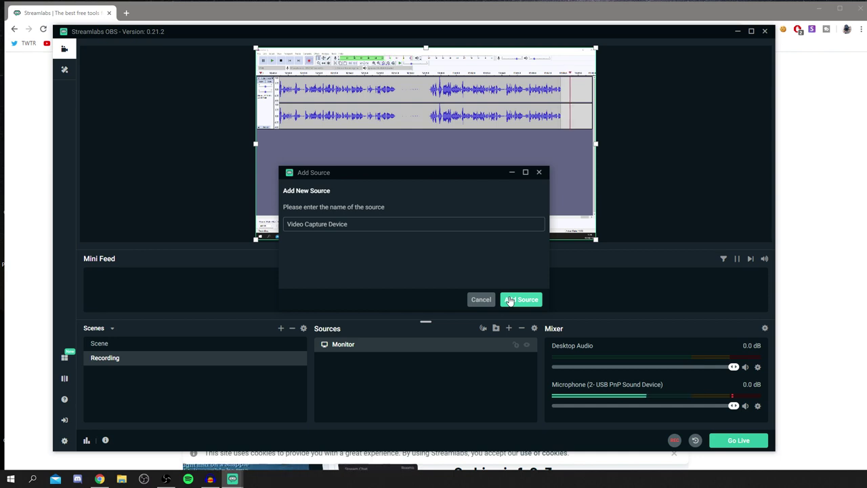
left_click(520, 300)
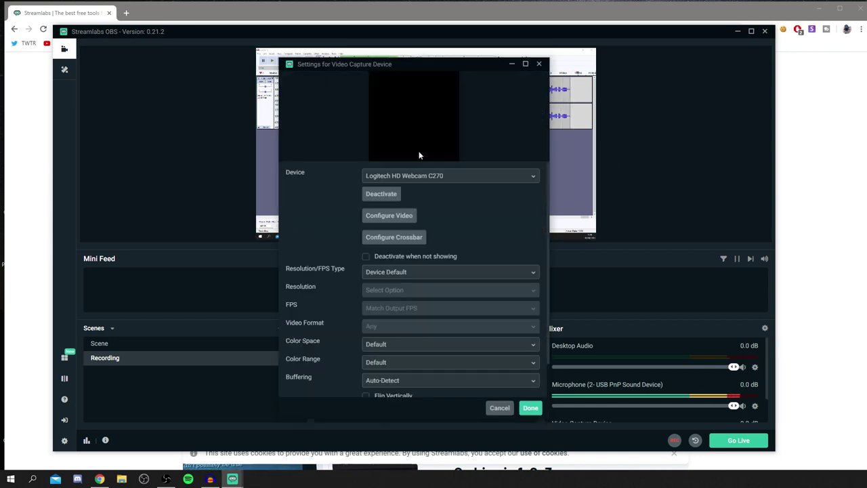
left_click(530, 407)
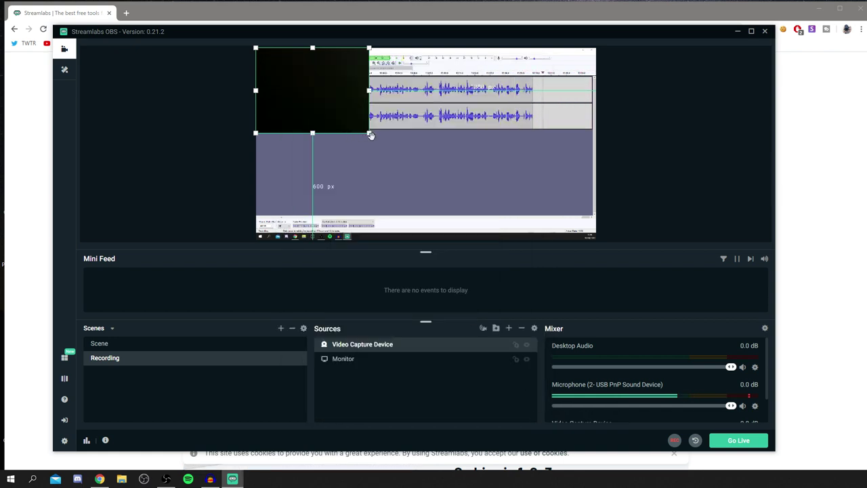
- Nudge the Monitor capture slightly left and drag the webcam box toward the top-left corner
left_click(367, 136)
left_click_drag(367, 136, 368, 137)
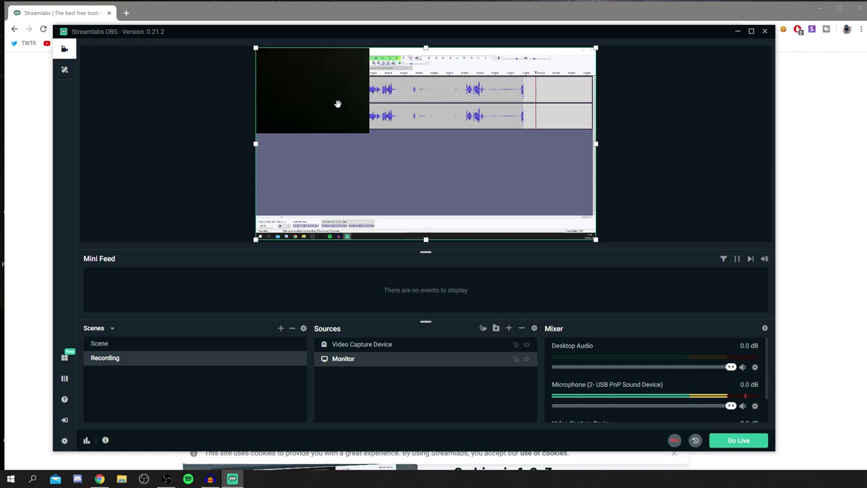
left_click(321, 92)
left_click_drag(321, 91, 277, 99)
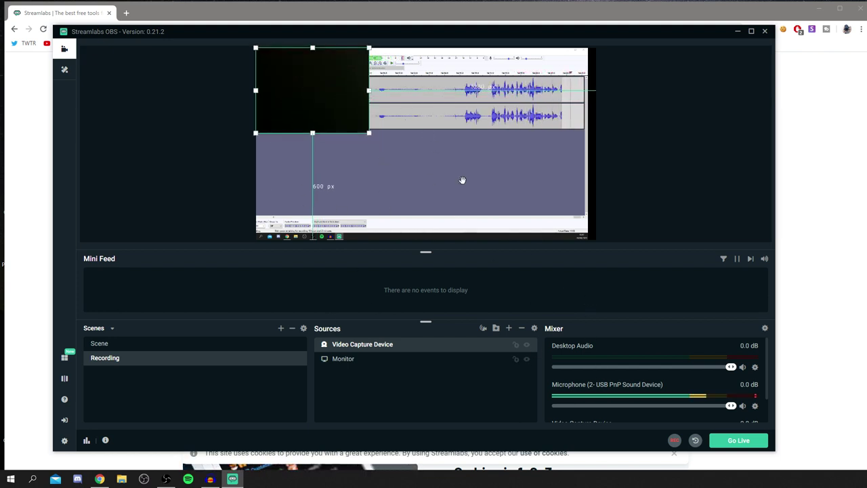
- Remove the webcam source from the scene, leaving only the Monitor capture
left_click(523, 329)
left_click(601, 240)
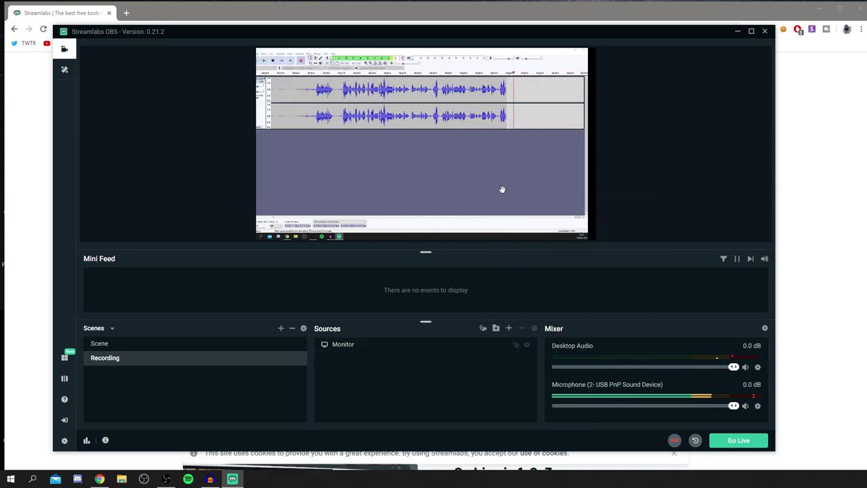
left_click(487, 157)
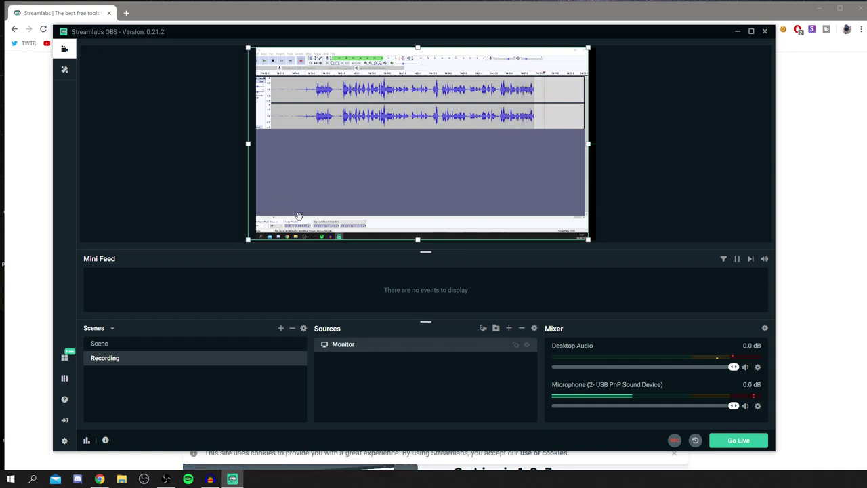
- Fit the Monitor capture to the whole canvas via Transform > Fit to Screen, then start recording
right_click(379, 173)
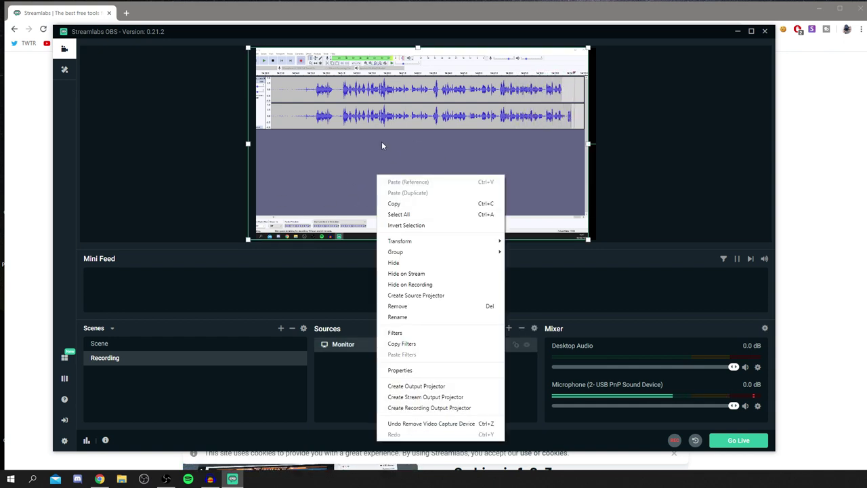
mouse_move(457, 242)
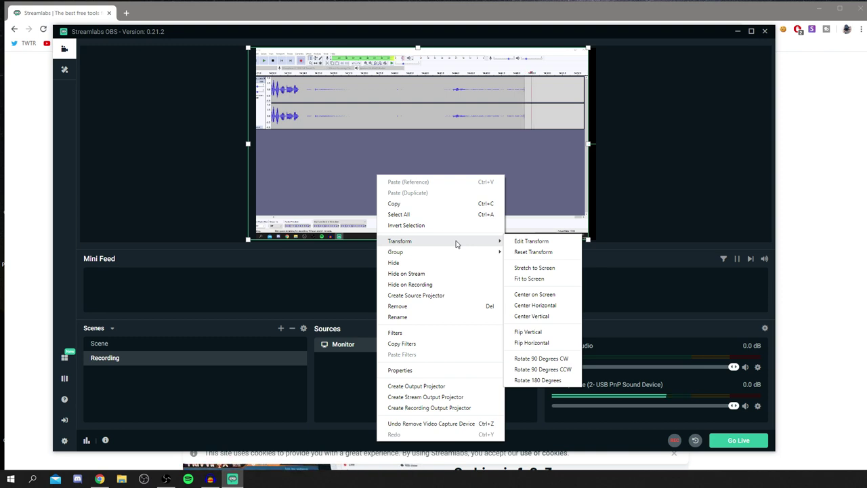
left_click(527, 278)
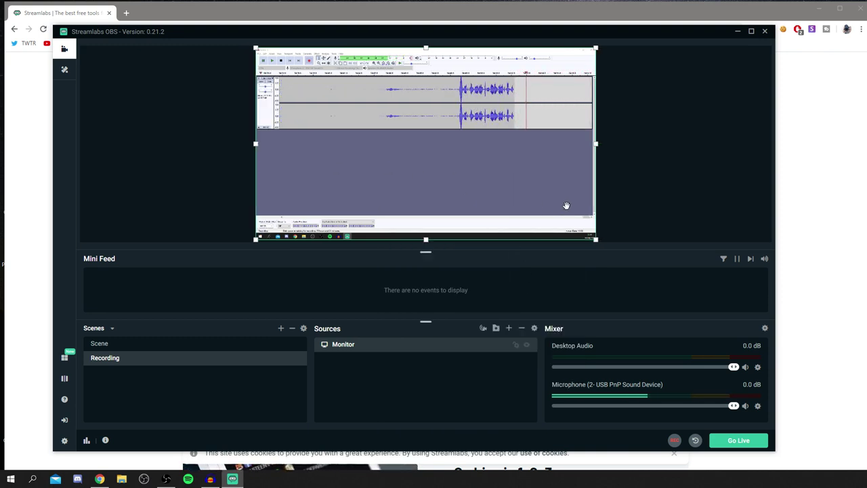
left_click(674, 441)
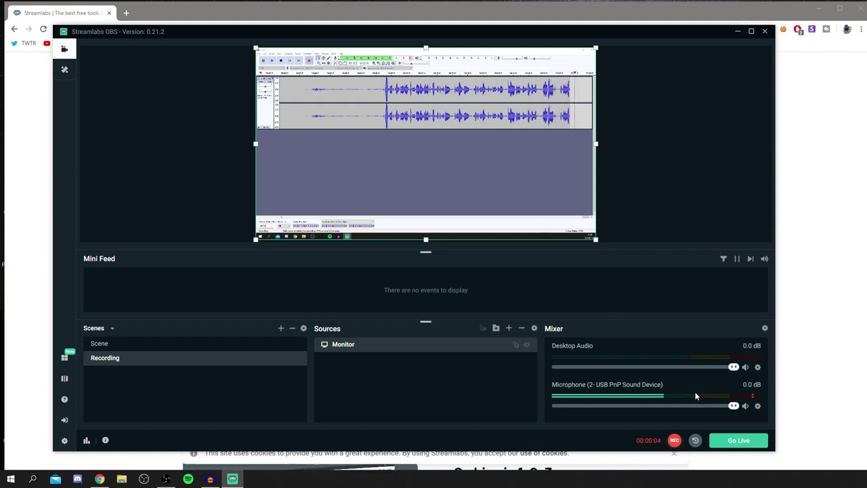
- Stop the running test recording with the REC button
left_click(675, 440)
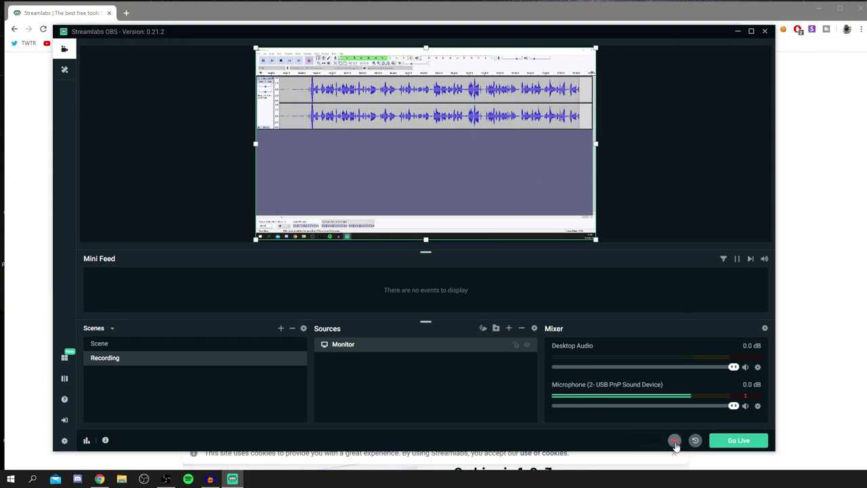
mouse_move(122, 480)
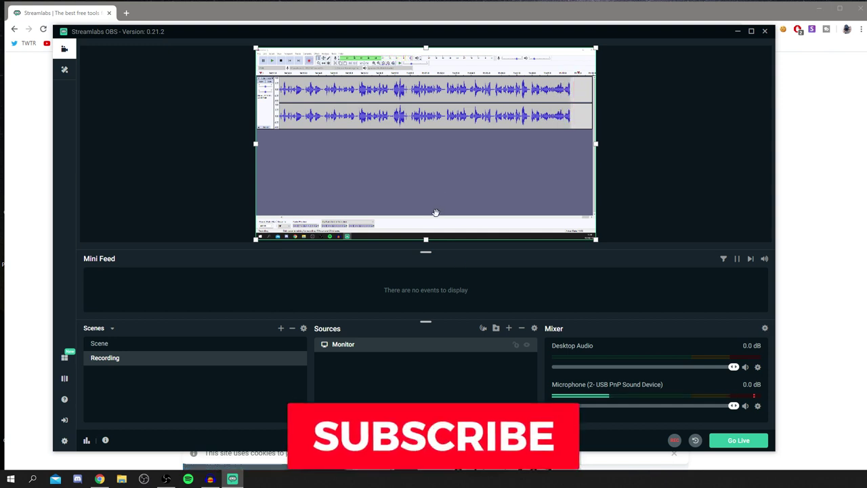